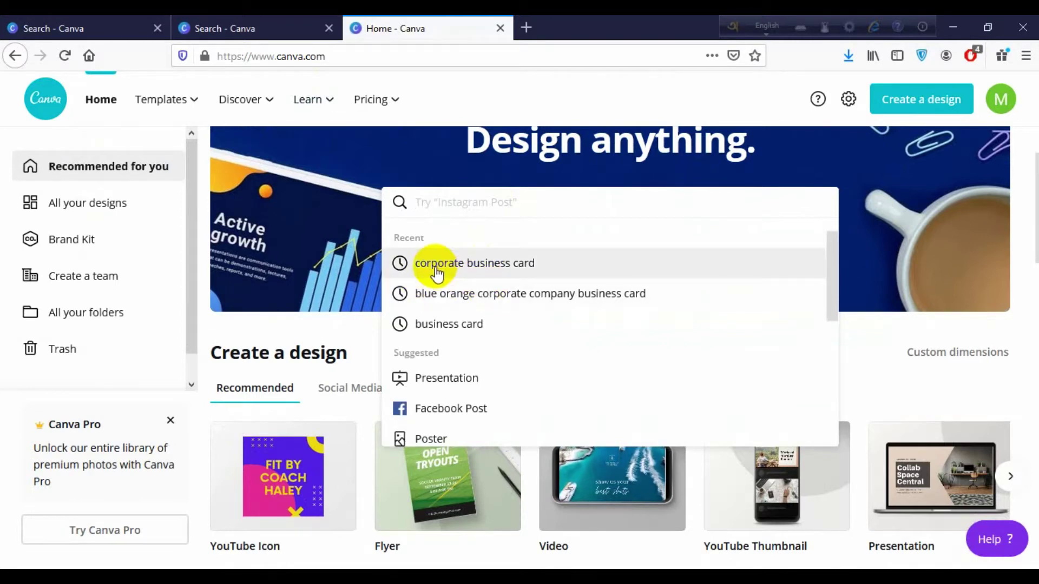
Open the blue cubical Portal Tech Co. business card template from the 'corporate business card' search
click(437, 271)
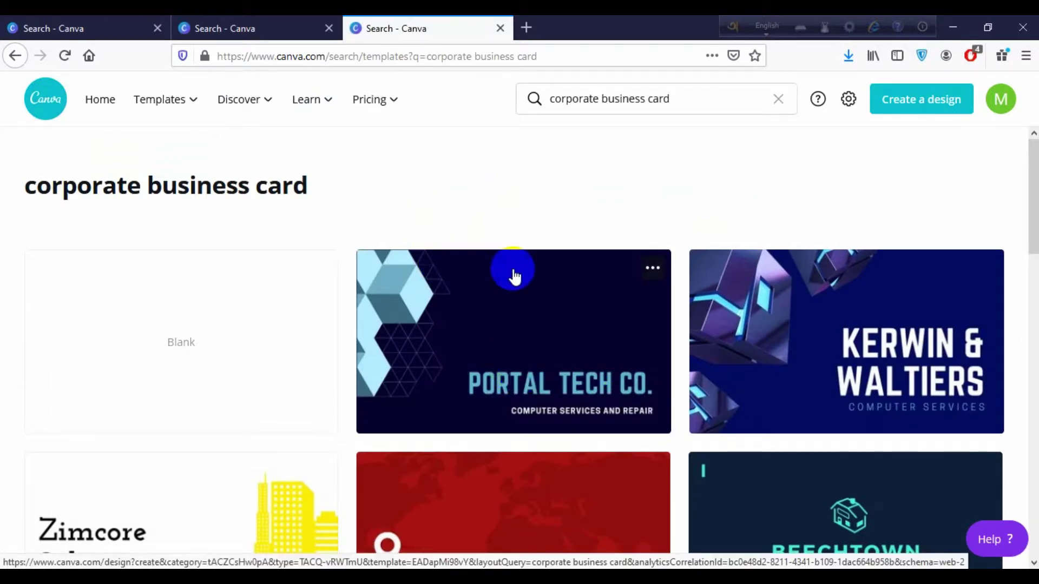
click(539, 339)
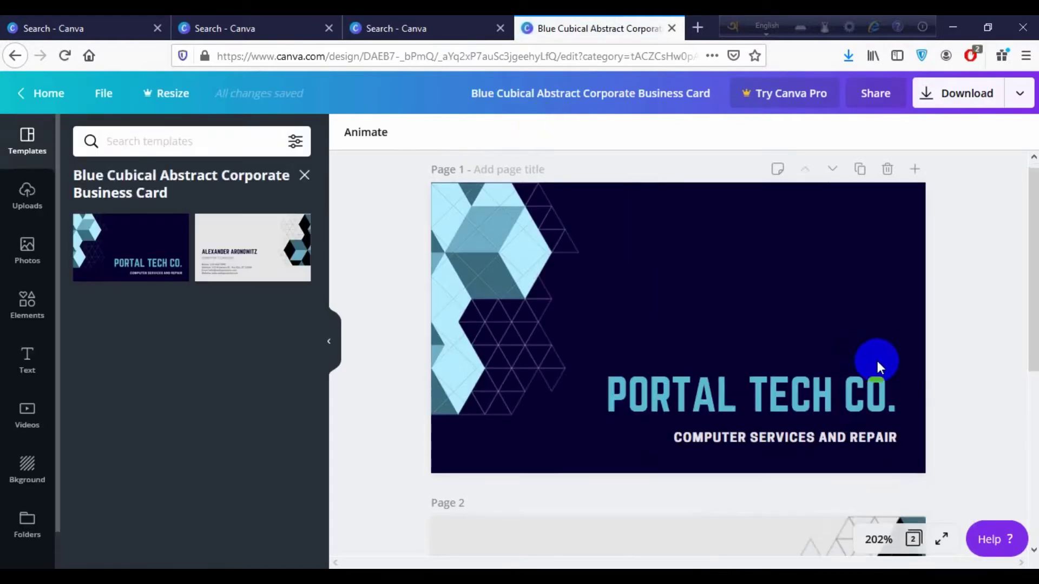
Replace the front heading 'PORTAL TECH CO.' with 'CUETY TECH.CO'
scroll(876, 358, down, 6)
scroll(878, 361, up, 5)
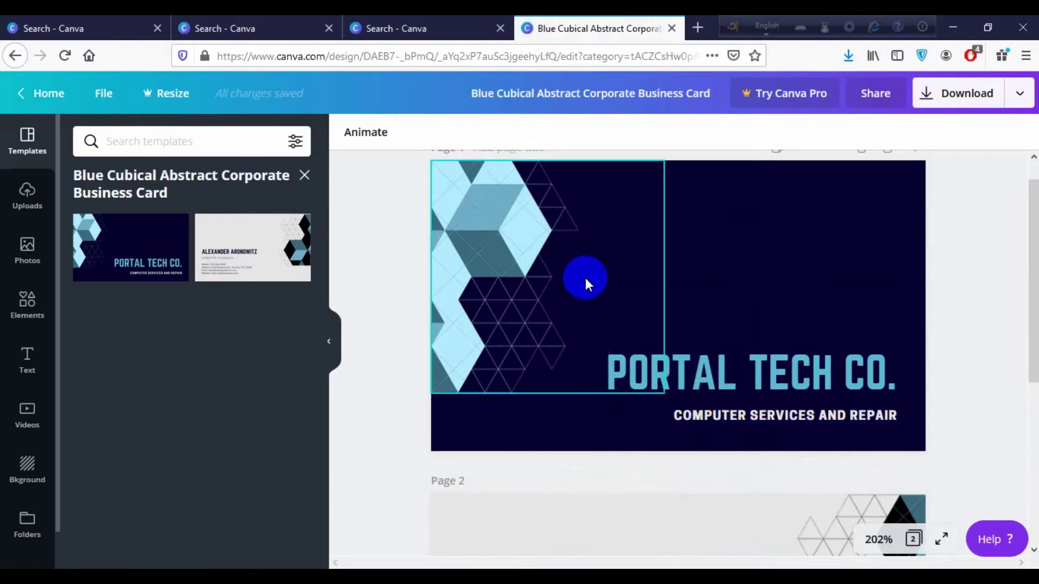
scroll(585, 278, down, 5)
scroll(586, 277, up, 3)
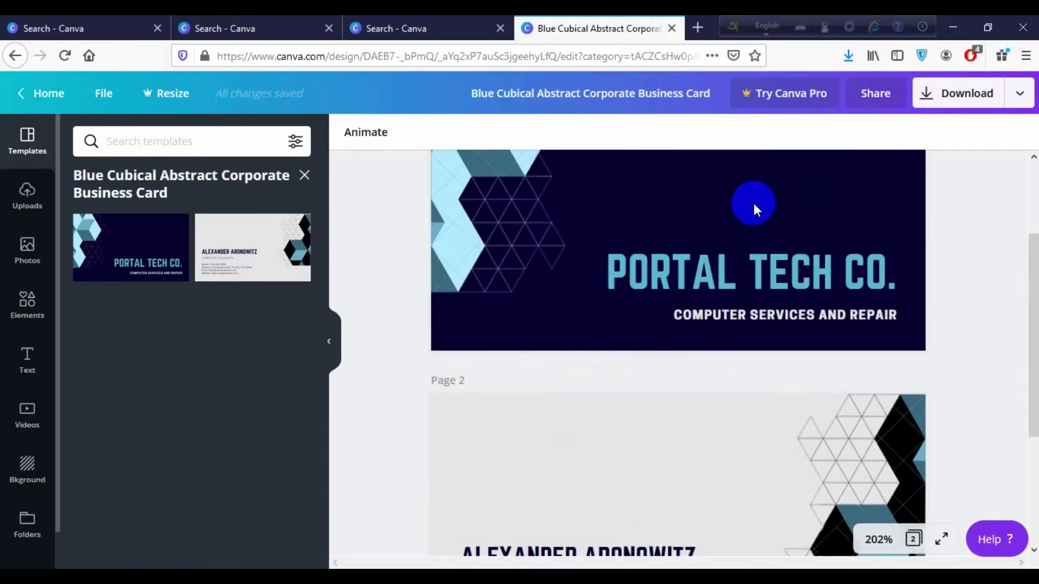
scroll(817, 294, down, 4)
scroll(733, 340, up, 4)
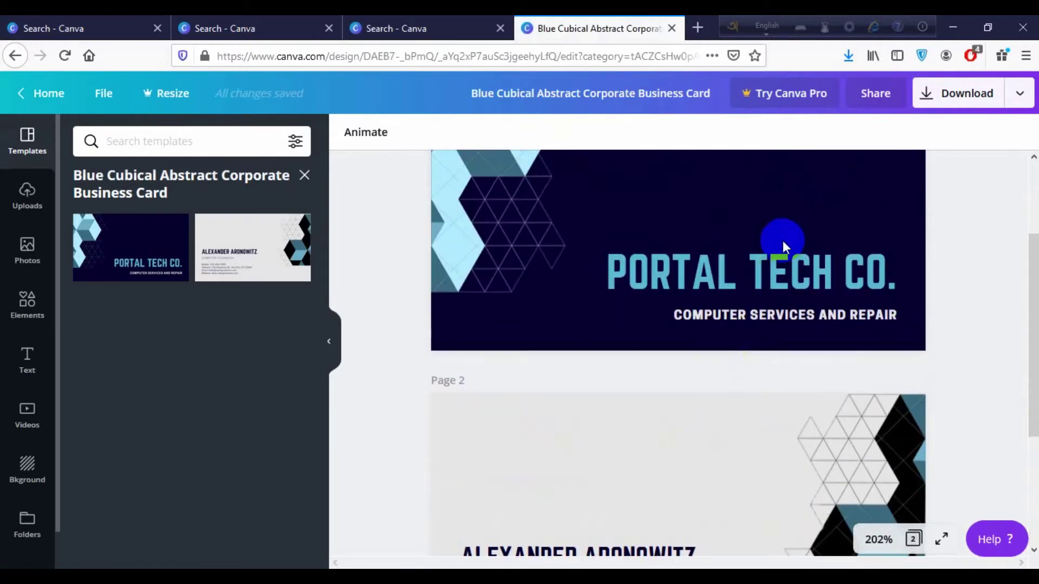
click(786, 261)
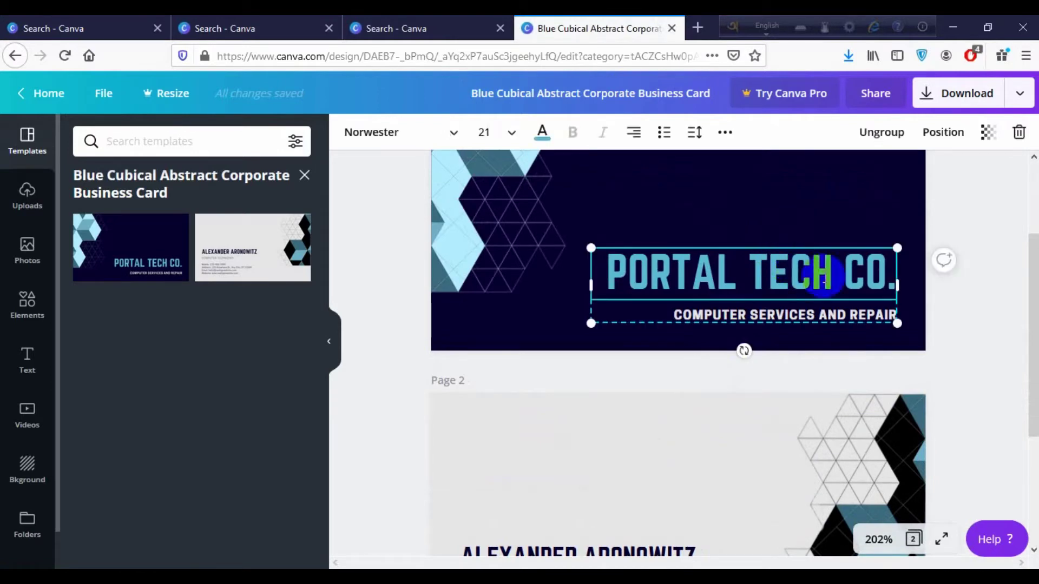
click(892, 279)
drag(893, 278, 609, 263)
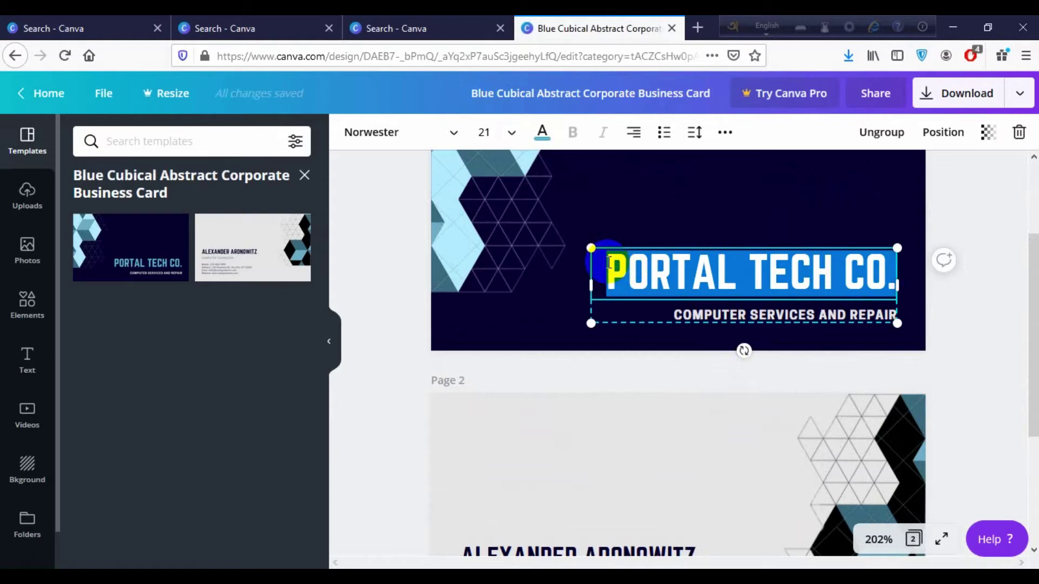
text(CU)
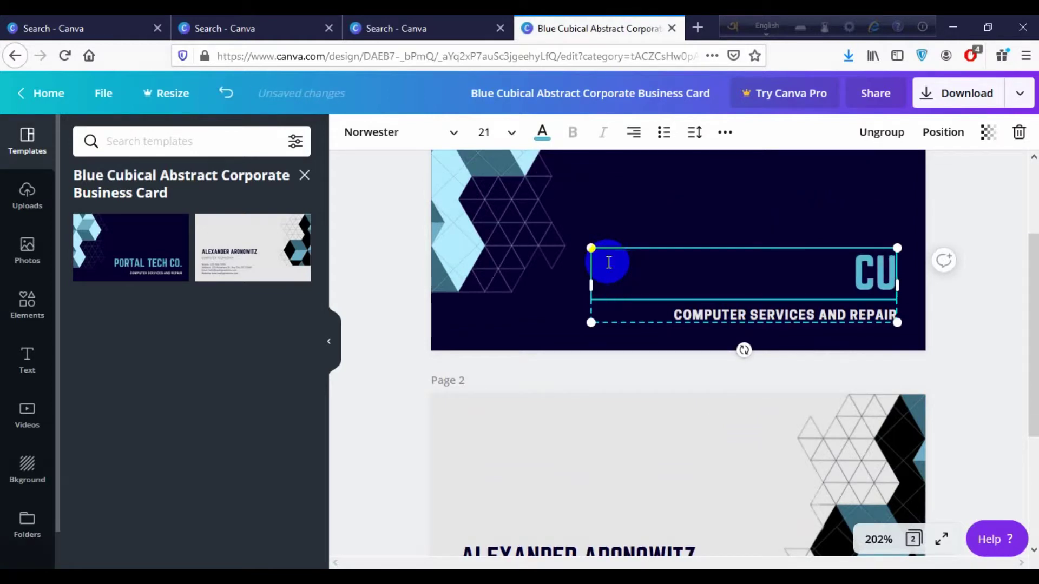
text(ETY)
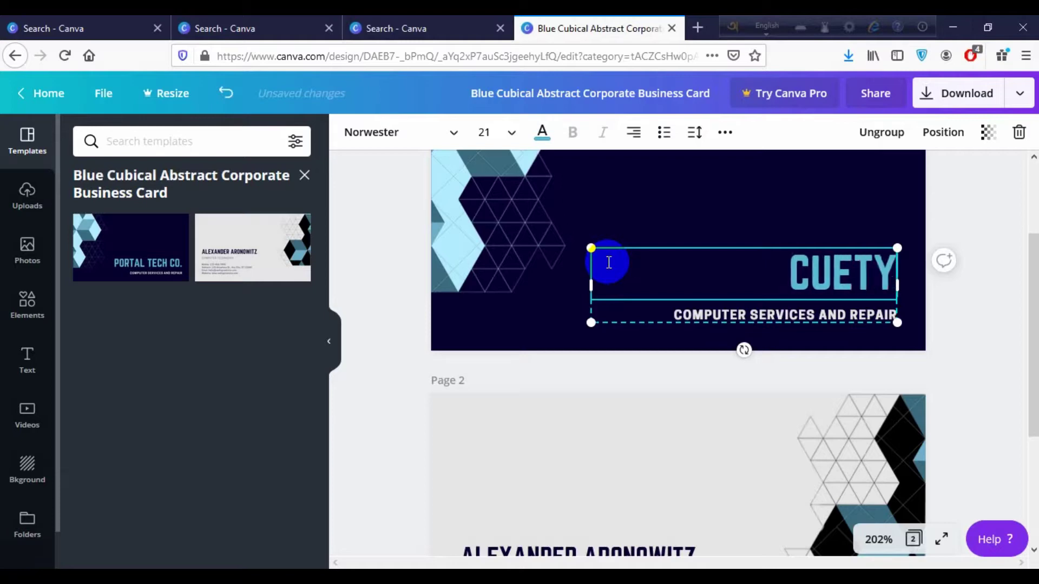
text( TECH)
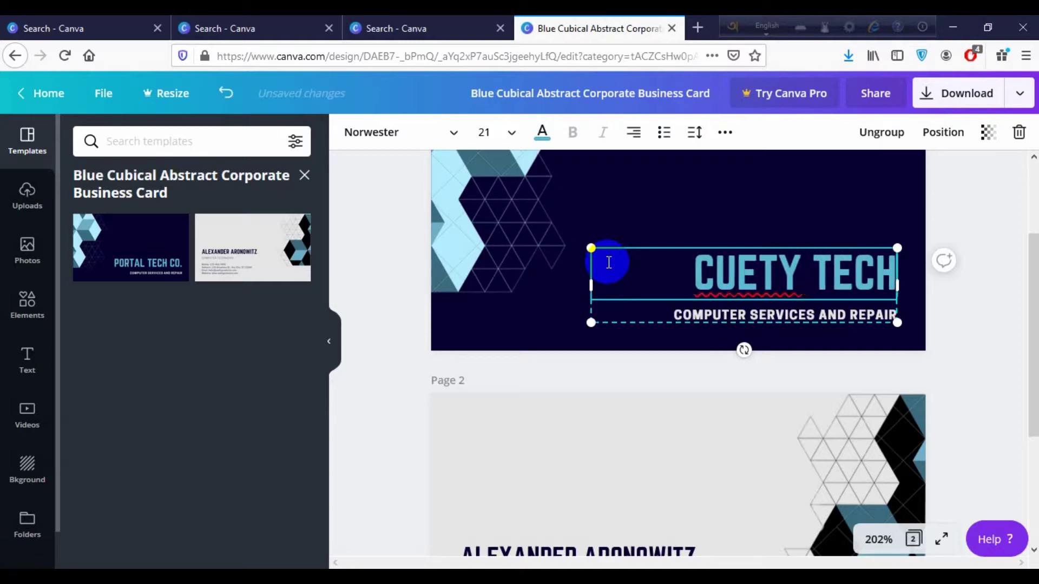
text(.CO)
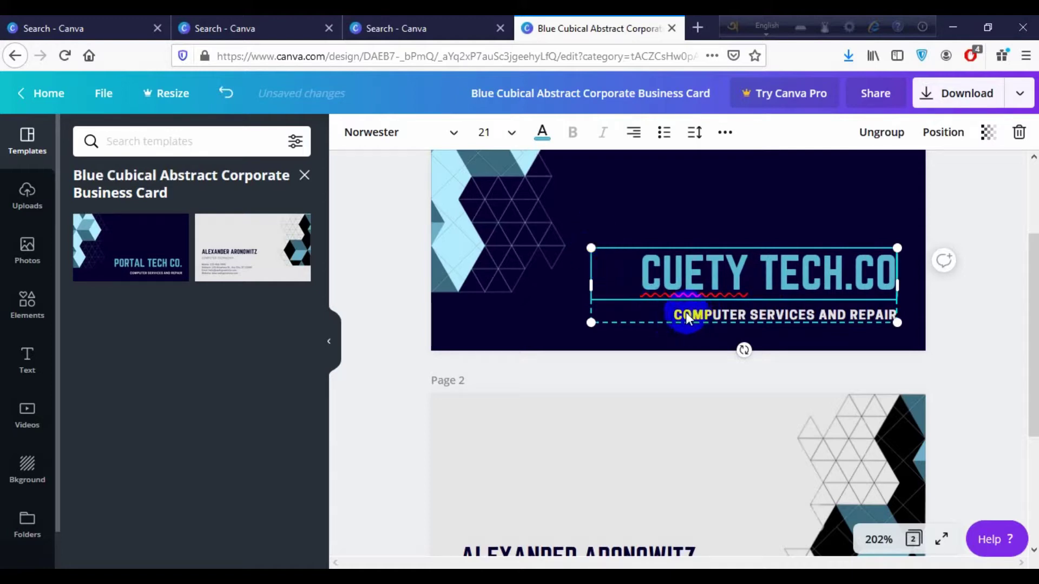
Change the front subtitle to 'TECH-BASED CHANNEL' and review both card pages
click(785, 314)
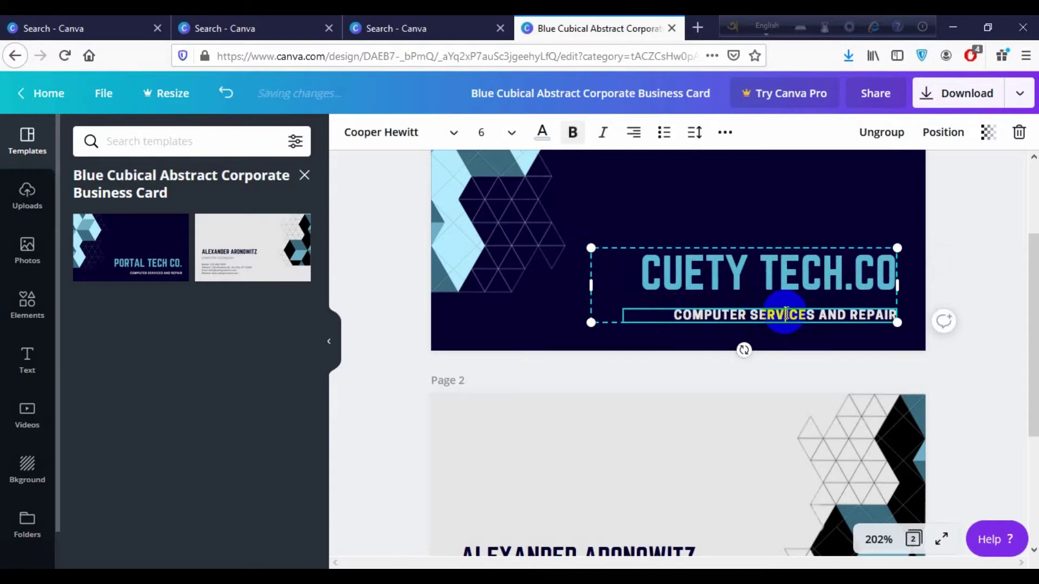
triple_click(786, 314)
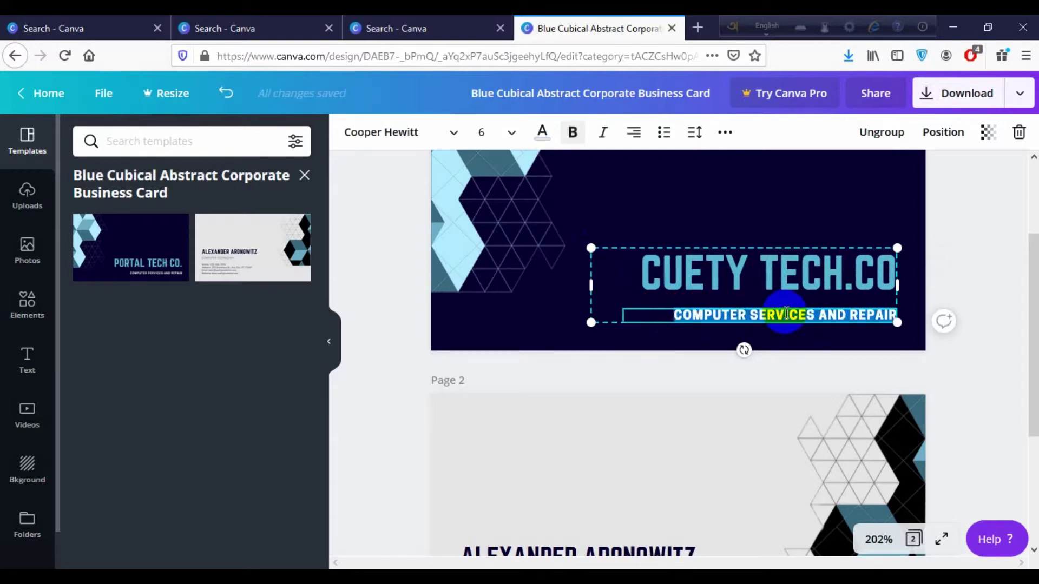
text(TECH)
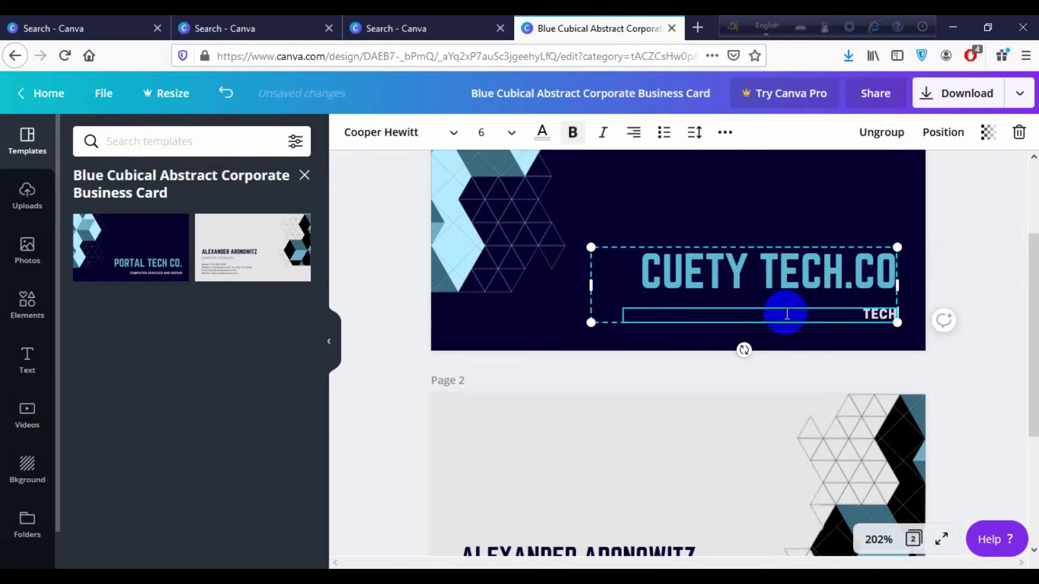
text(-BASED)
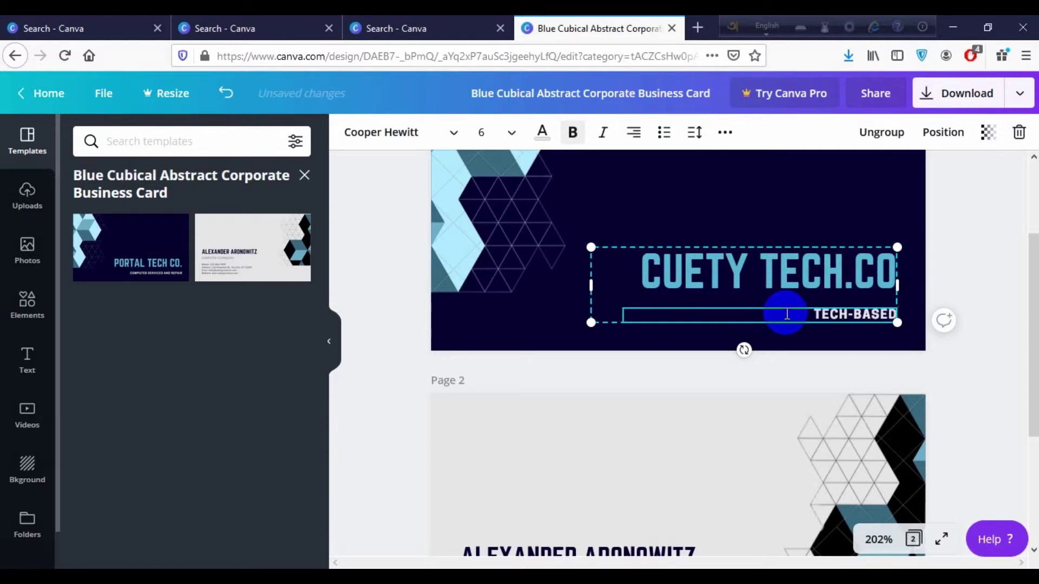
text( CHANNEL)
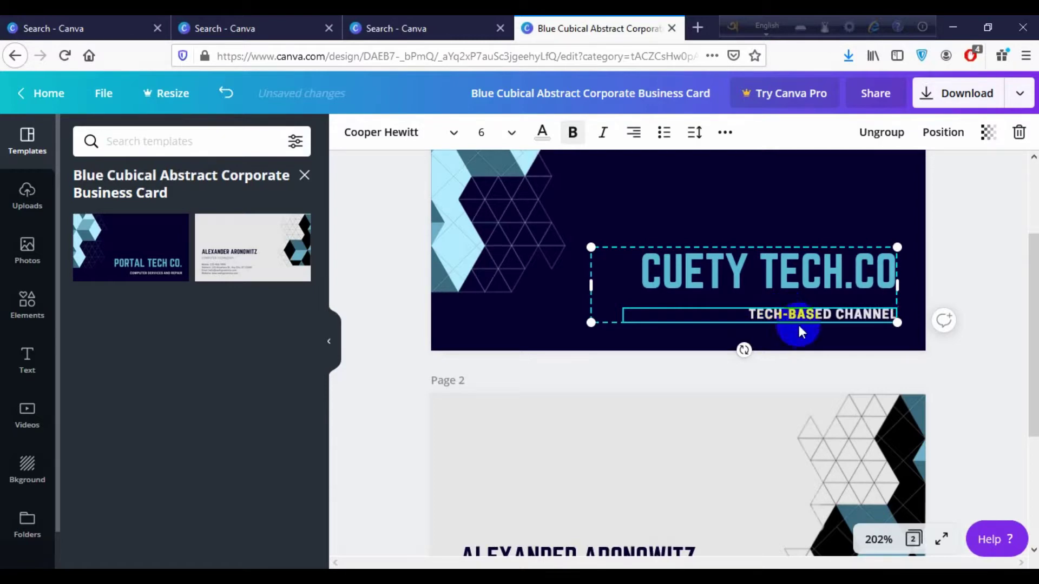
scroll(800, 325, down, 1)
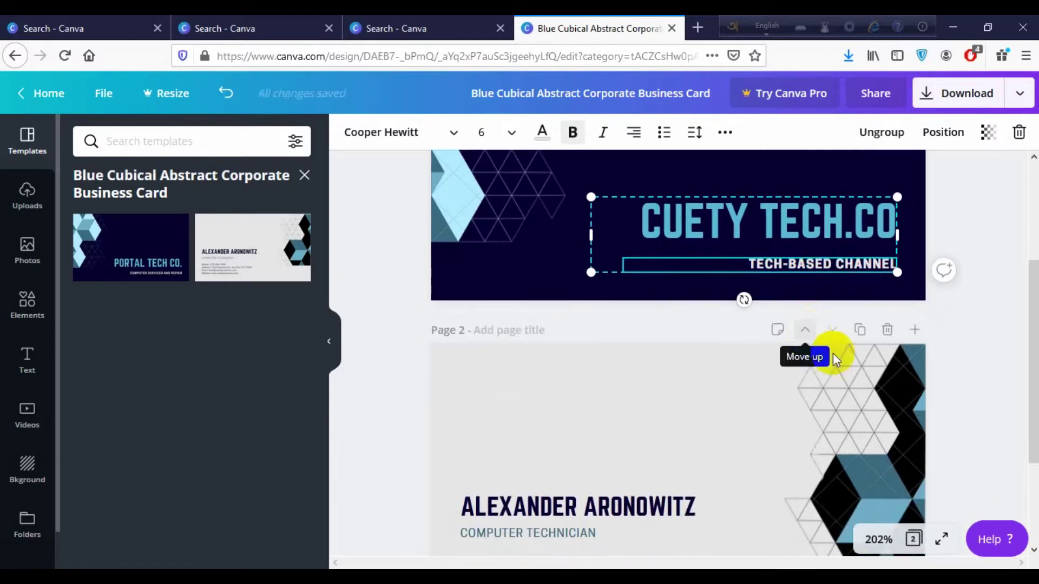
scroll(926, 419, down, 3)
scroll(800, 343, up, 6)
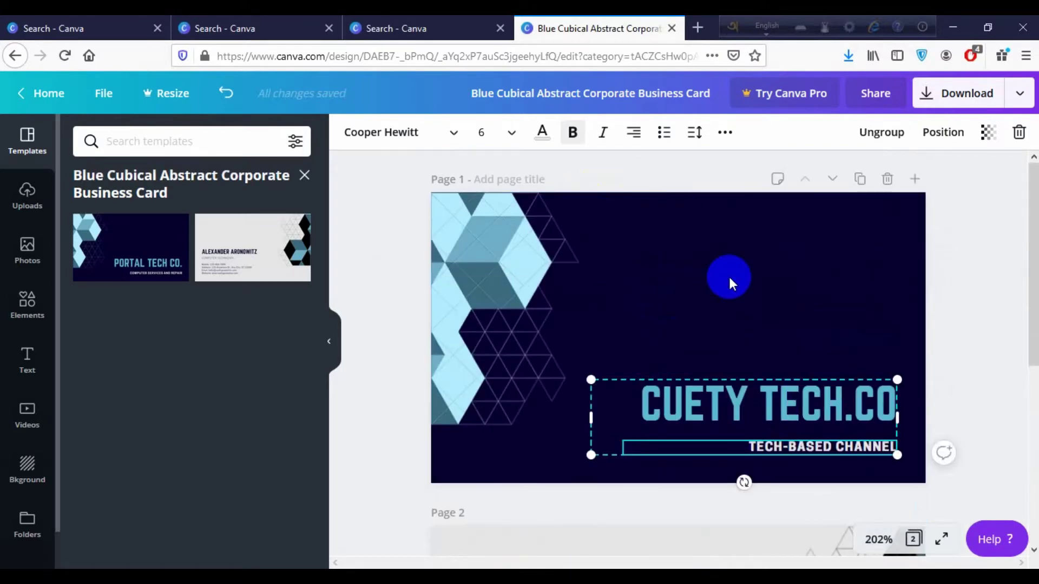
scroll(638, 270, down, 5)
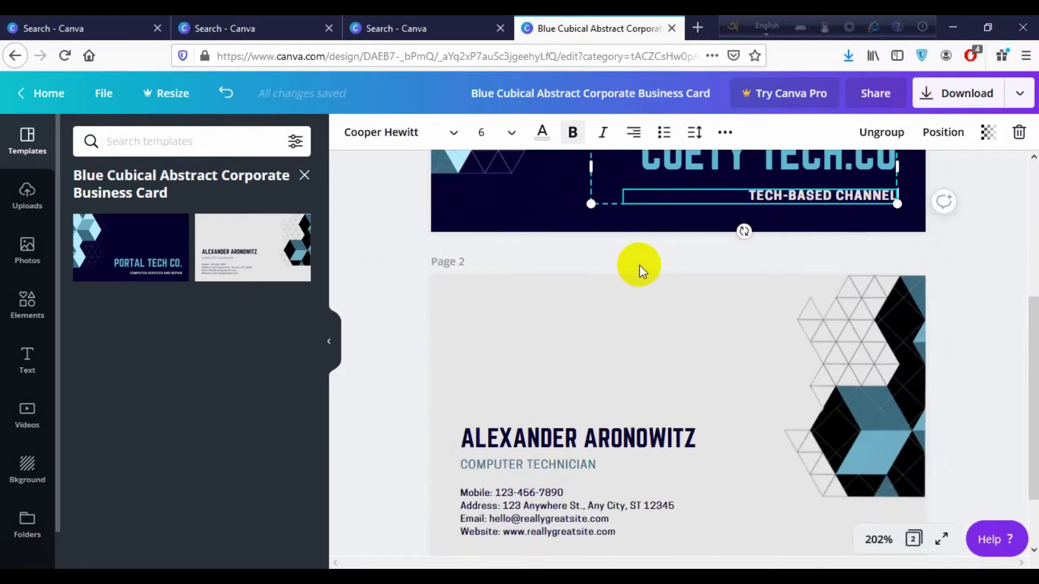
scroll(640, 269, down, 2)
scroll(640, 269, up, 7)
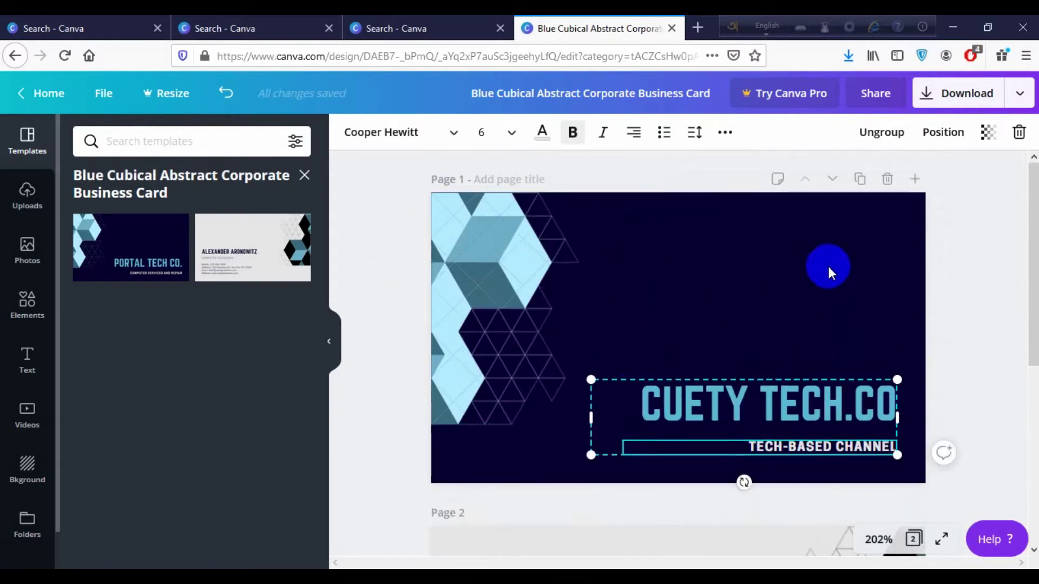
click(829, 269)
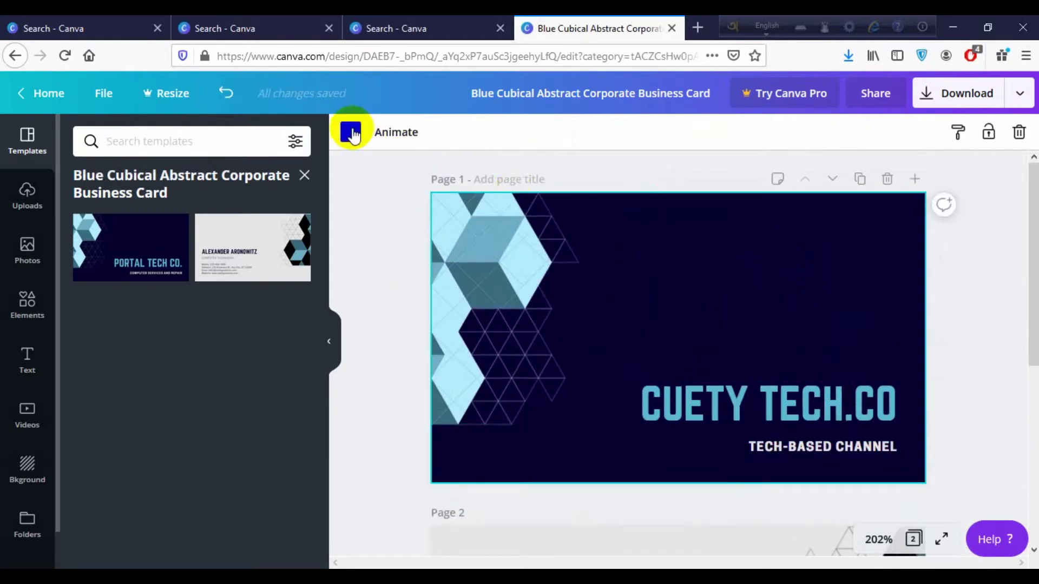
click(349, 132)
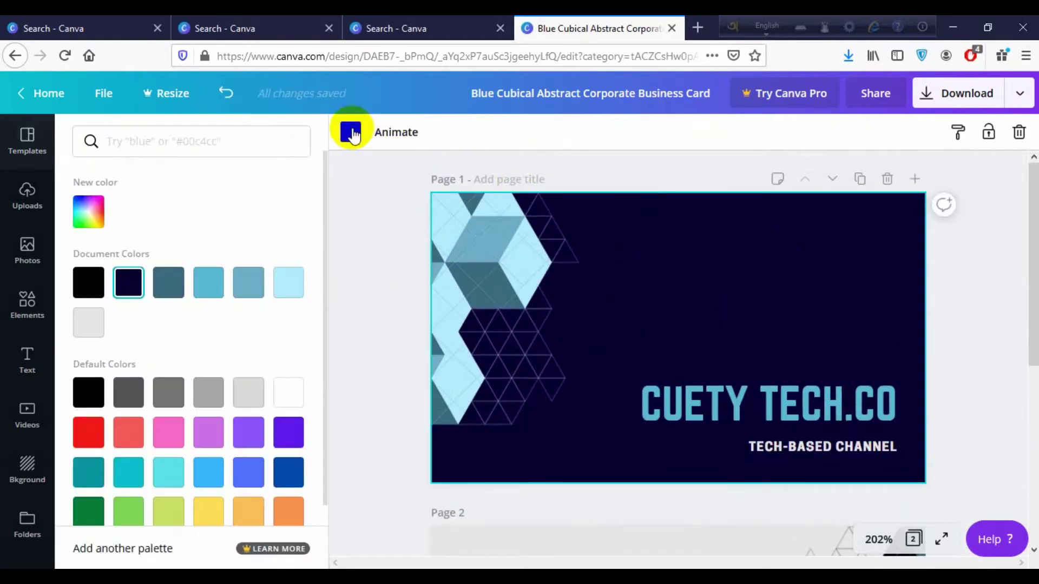
click(179, 291)
click(210, 285)
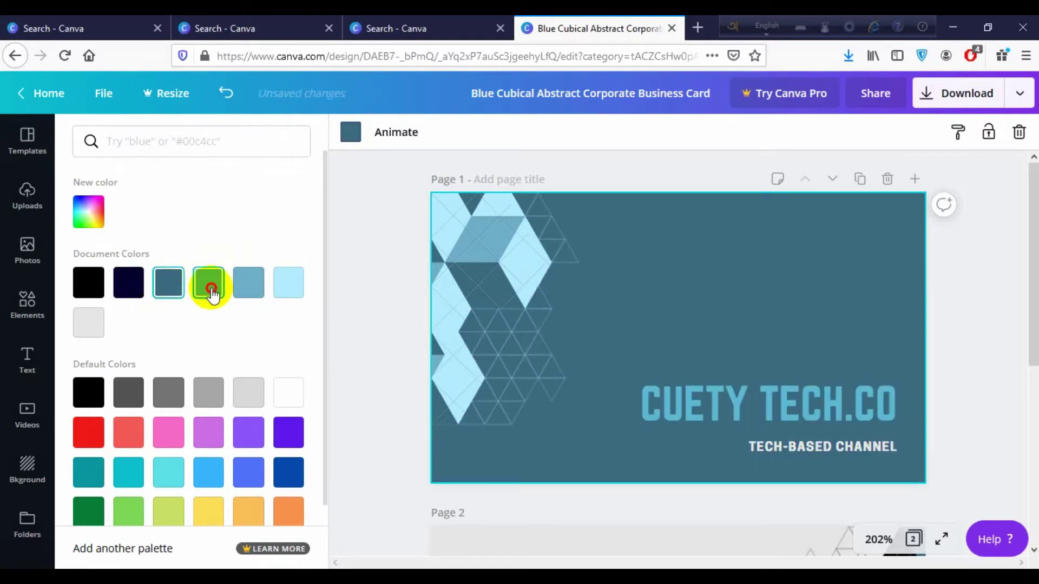
click(127, 285)
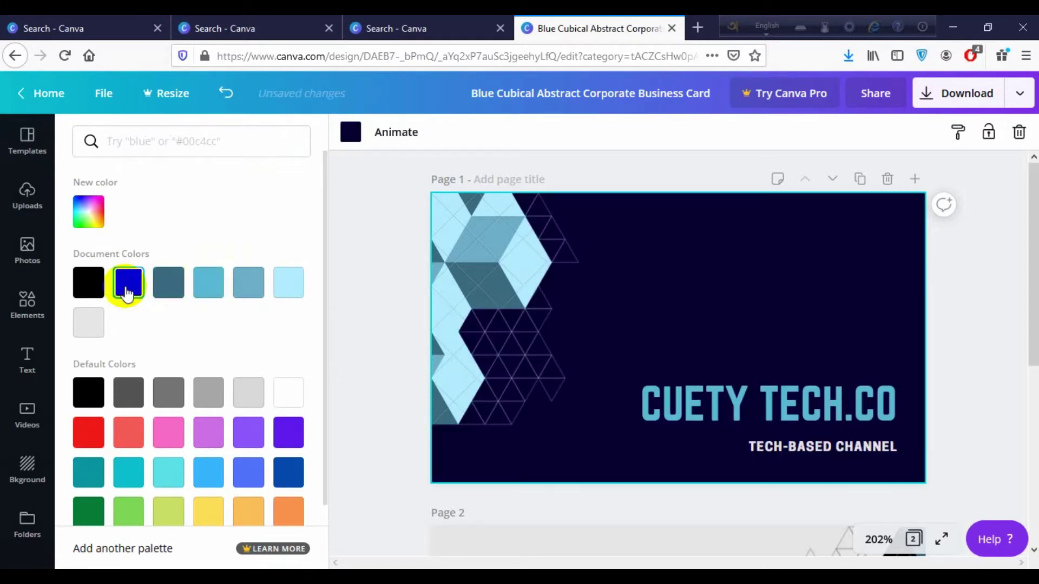
click(482, 284)
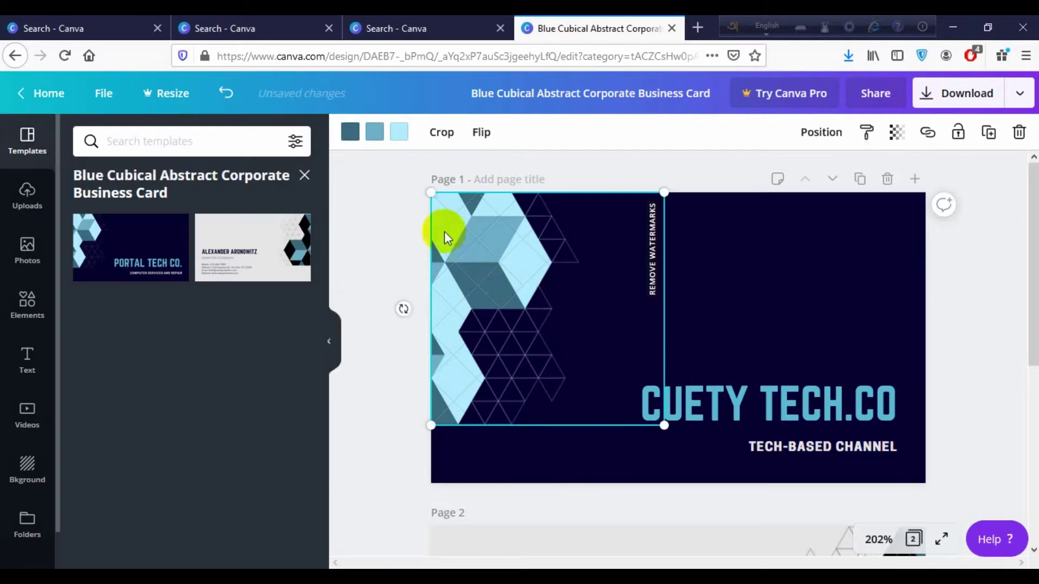
click(656, 158)
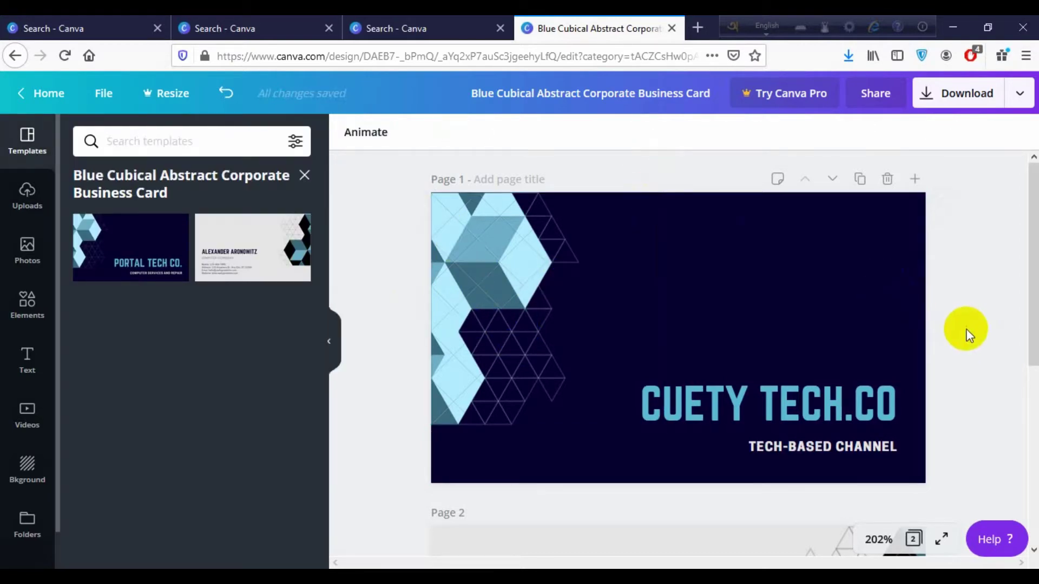
Select the name text on Page 2 and type the owner's full name in its place
scroll(967, 332, down, 3)
scroll(967, 333, down, 3)
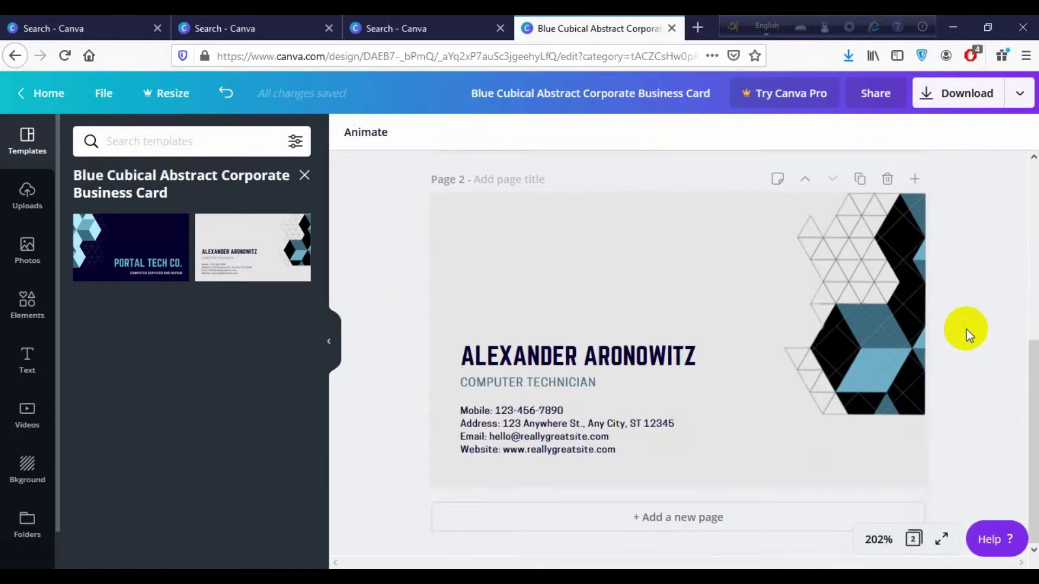
click(901, 310)
click(975, 394)
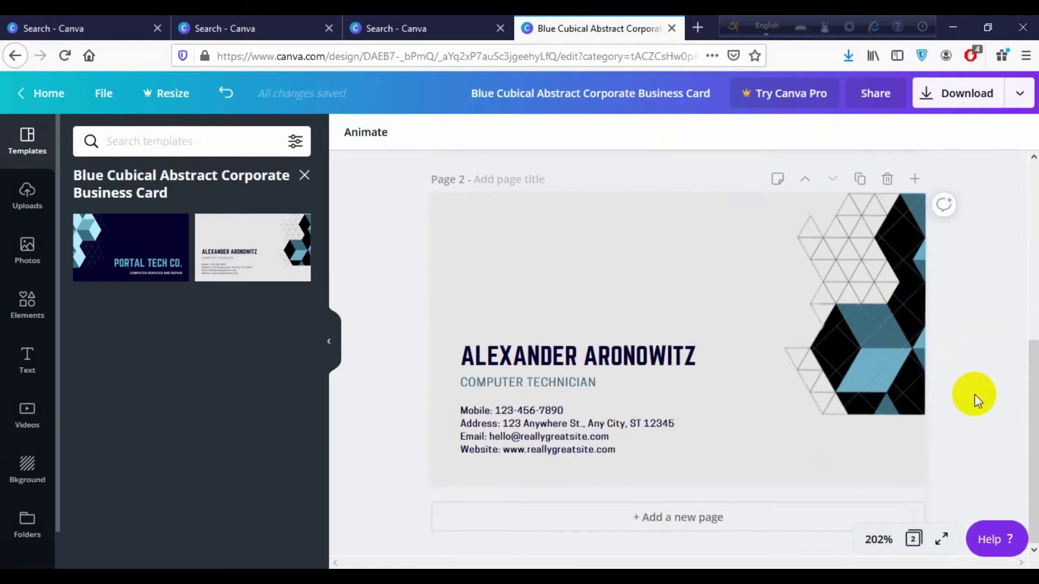
click(638, 348)
double_click(627, 357)
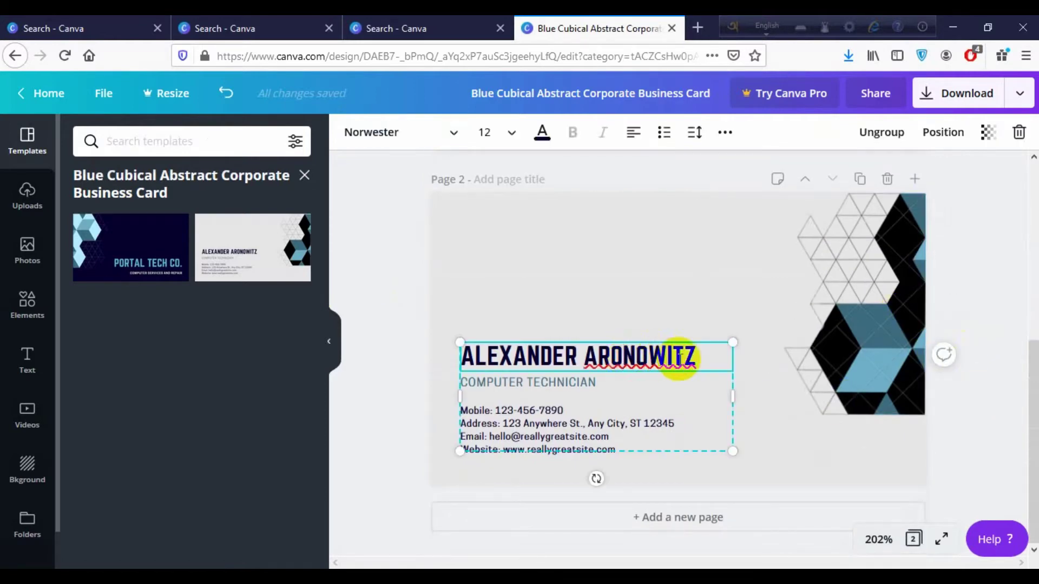
drag(698, 356, 449, 355)
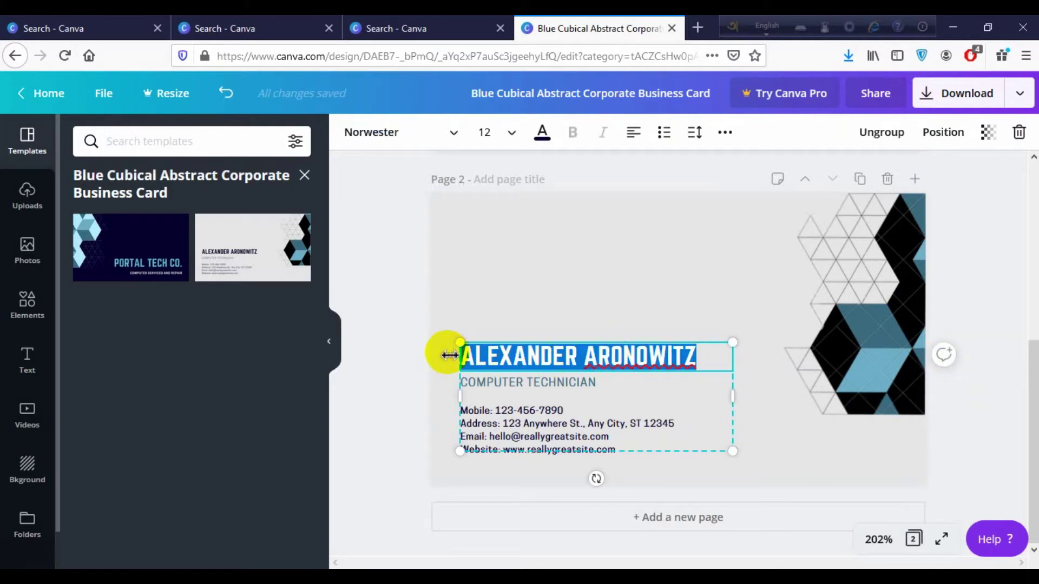
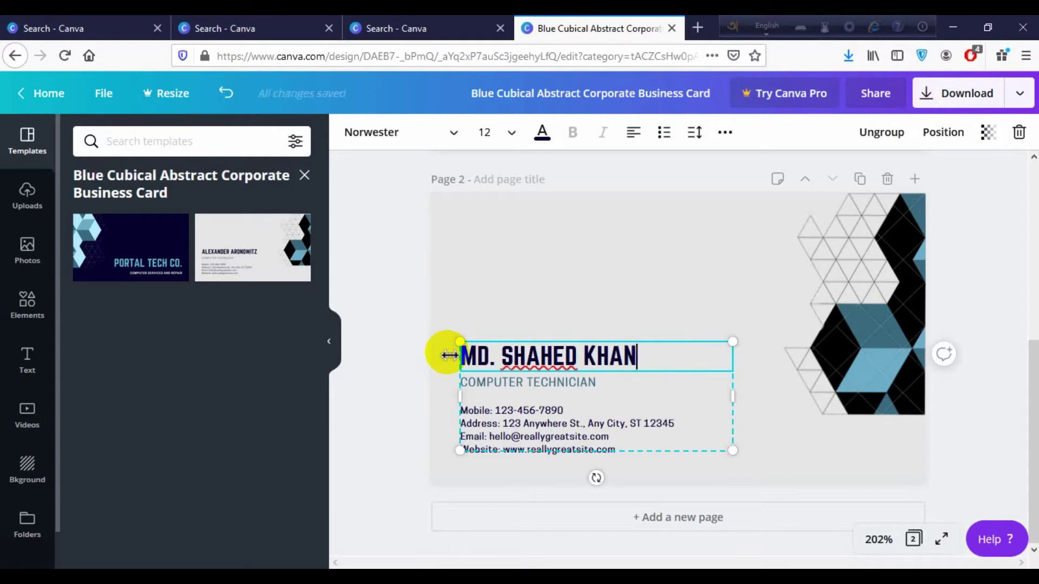
click(577, 351)
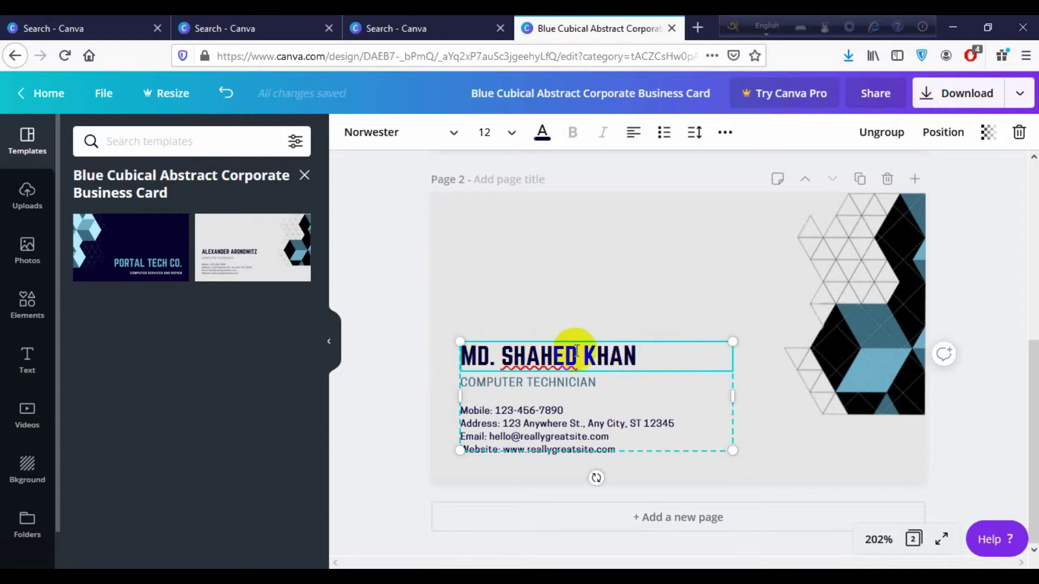
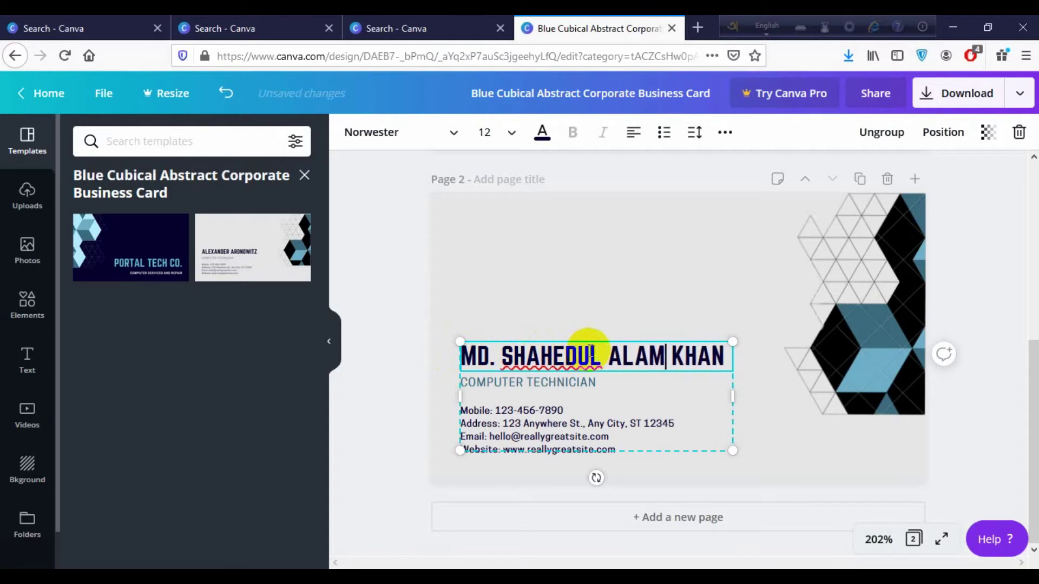
Change the back card's job title from COMPUTER TECHNICIAN to OWNER
click(583, 379)
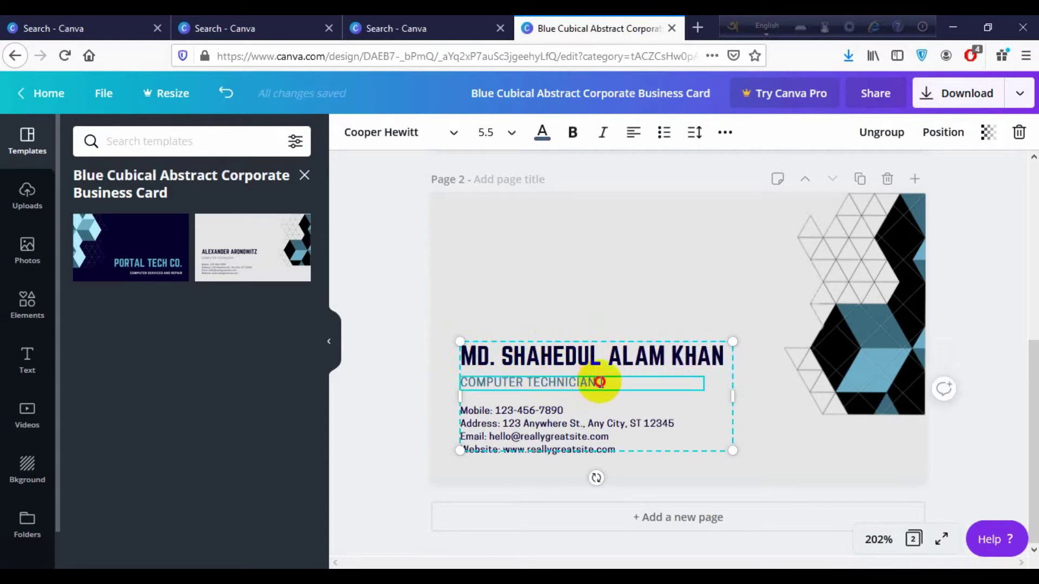
drag(598, 382, 464, 382)
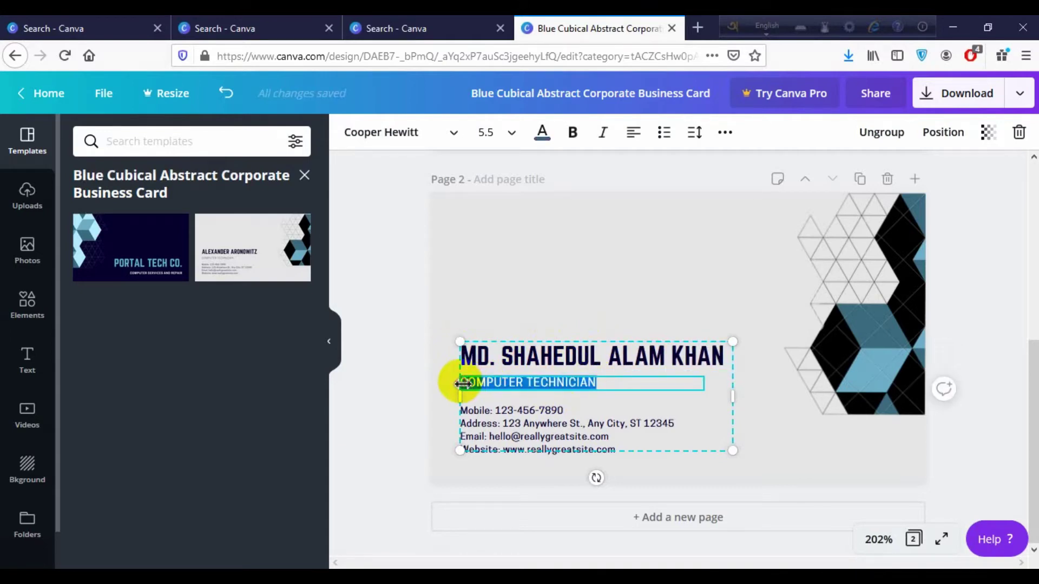
key(BackSpace)
text(OWNER)
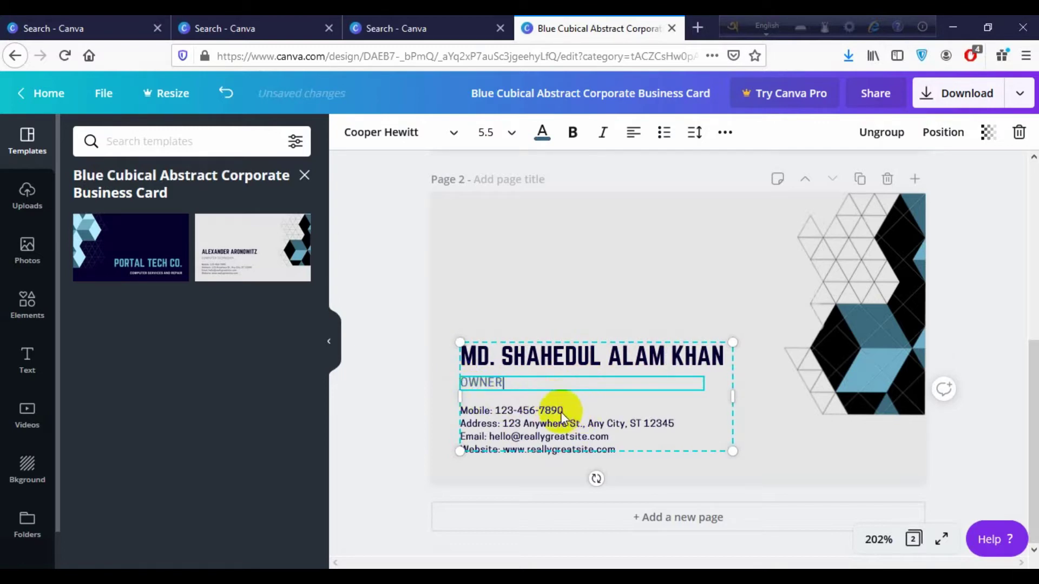
Replace the sample mobile number with the owner's phone number
click(508, 414)
click(496, 411)
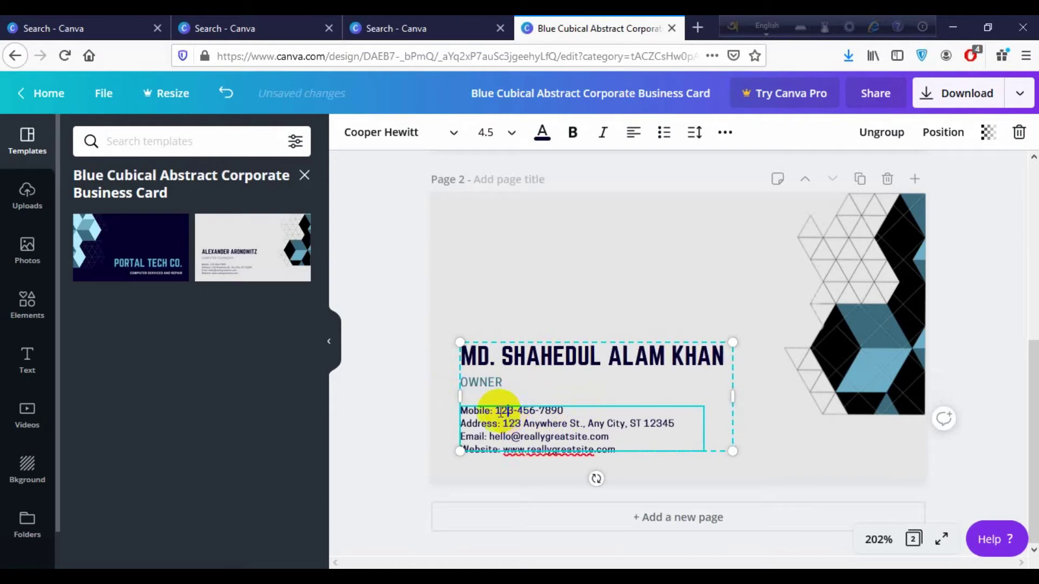
drag(495, 411, 571, 411)
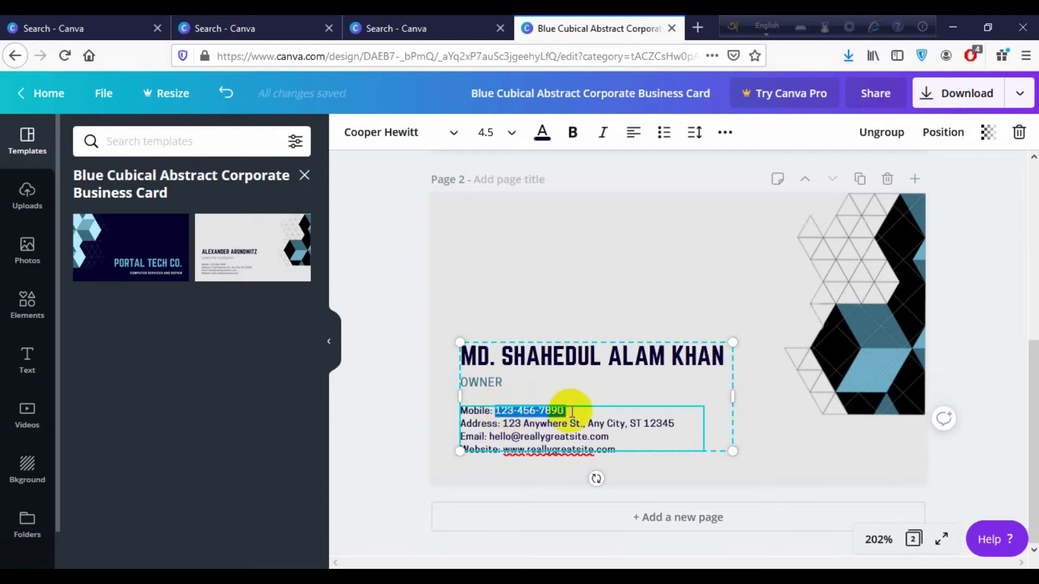
text(01)
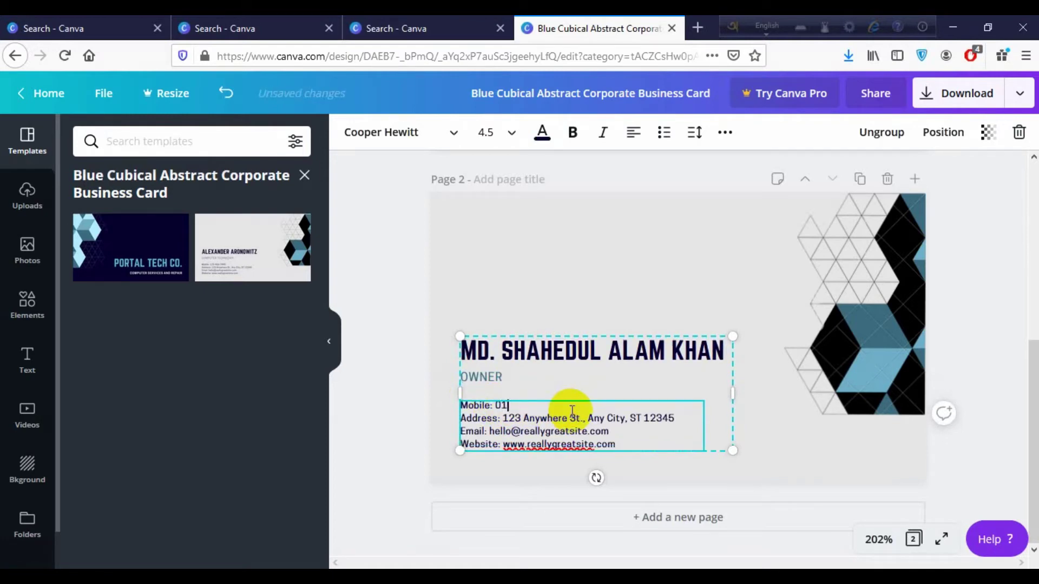
key(BackSpace)
key(BackSpace)
key(BackSpace)
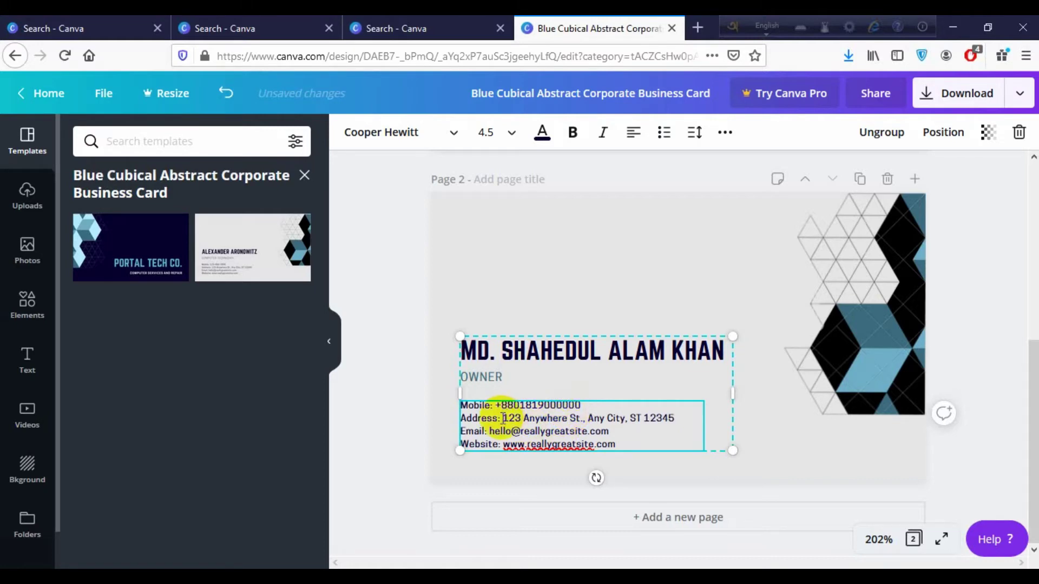
Replace the sample street address with the business's own address
drag(502, 418, 670, 419)
key(BackSpace)
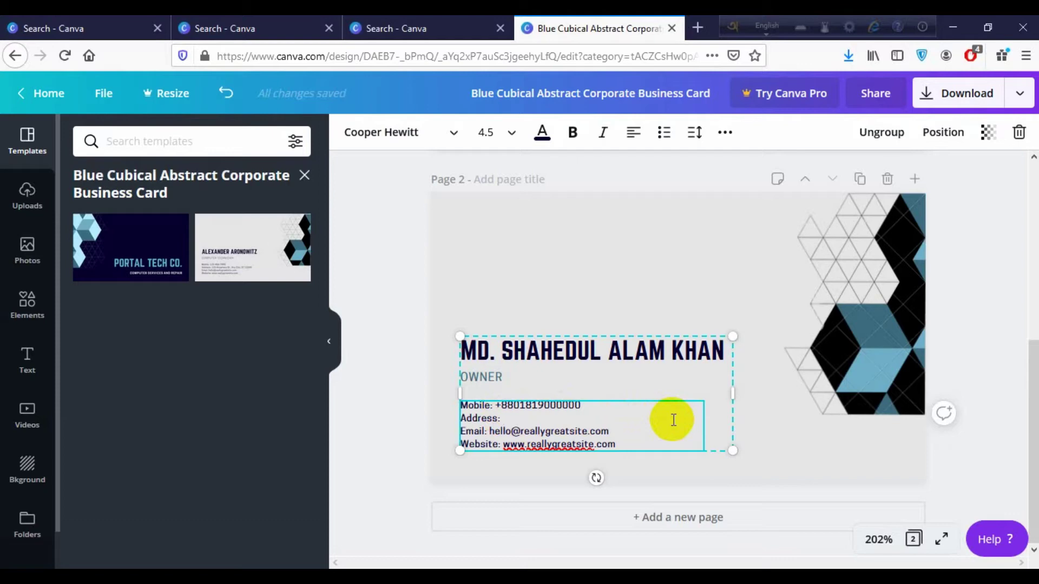
text(a)
key(BackSpace)
text(ABCD Road)
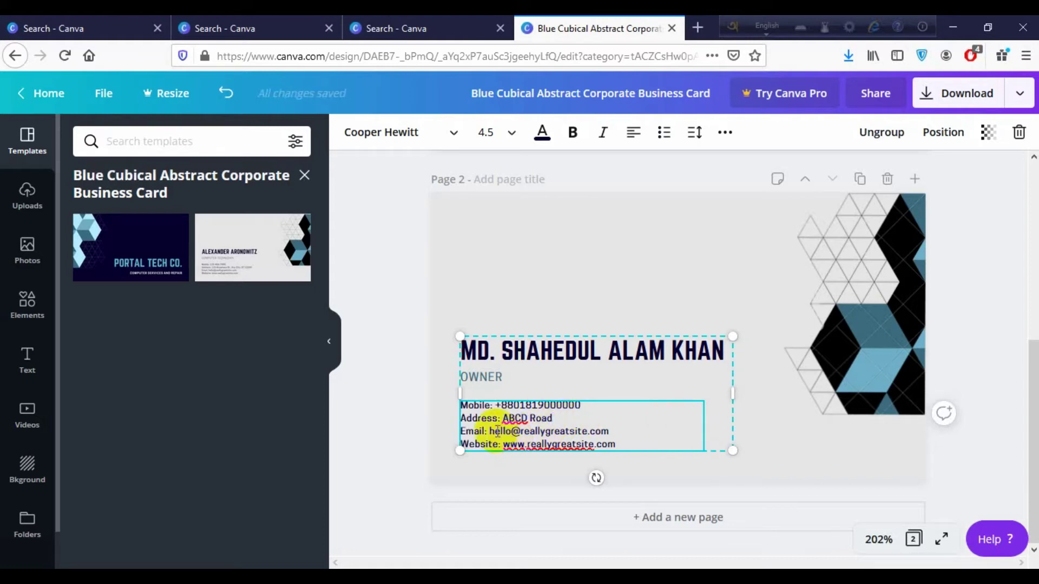
Change the e-mail and website domains to cuetytech
click(526, 430)
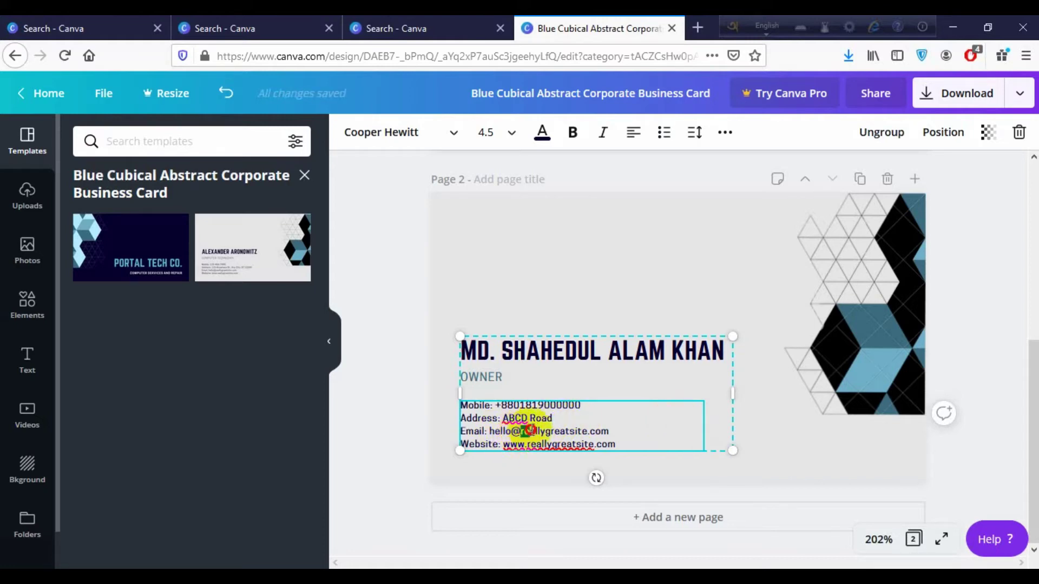
drag(525, 430, 613, 431)
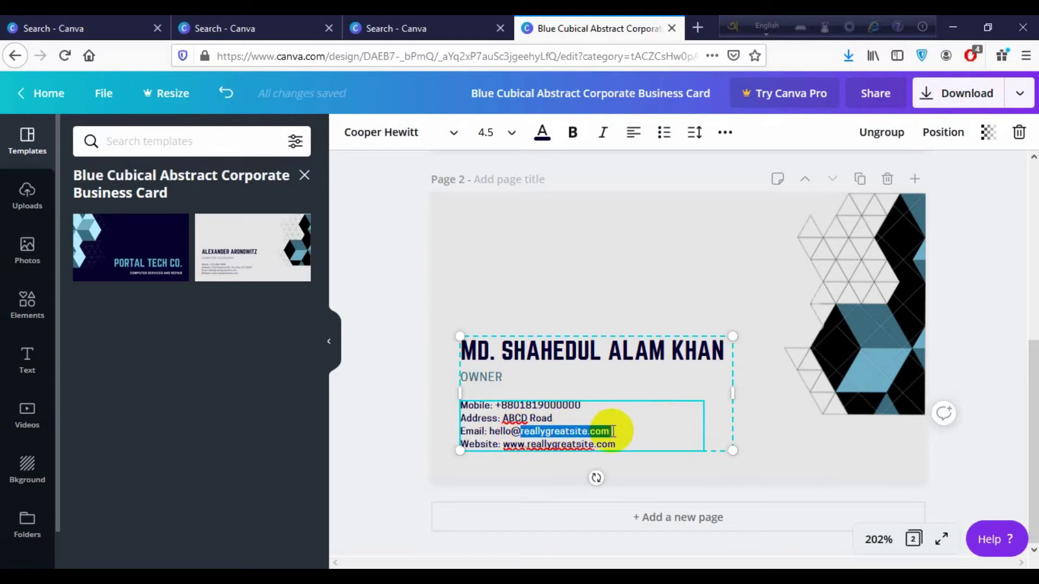
text(cuety)
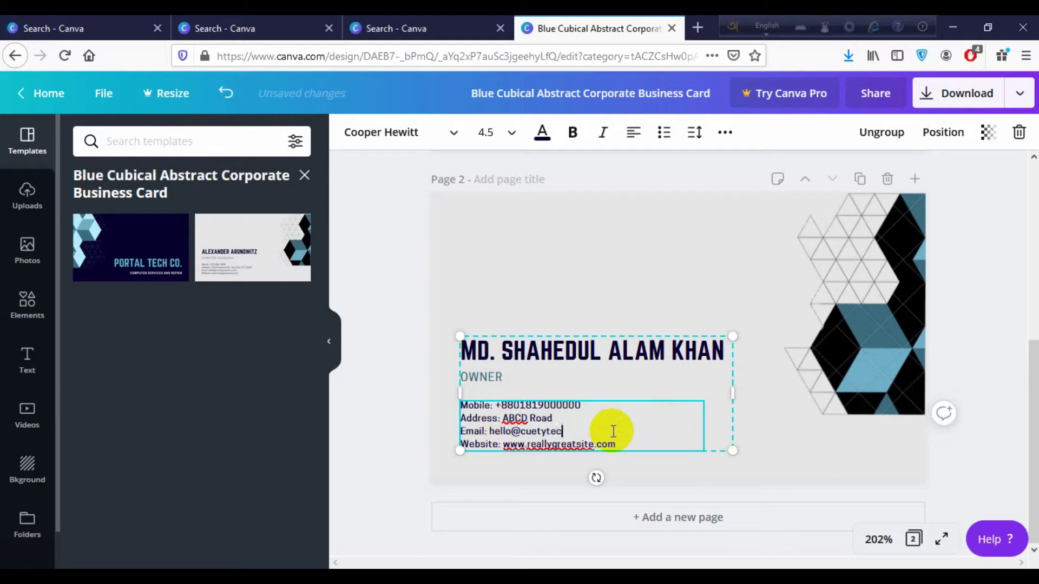
text(tech.com)
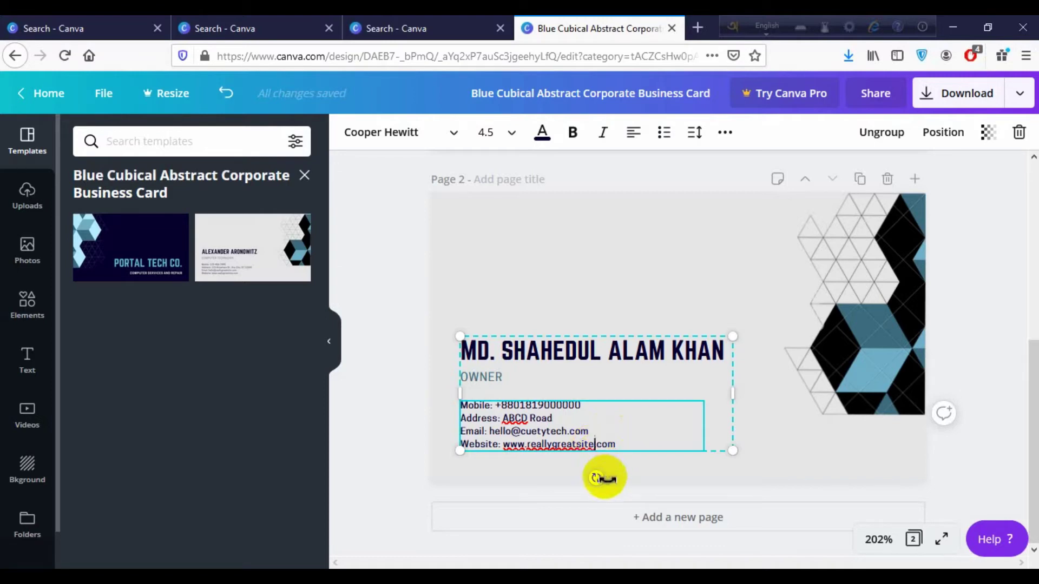
key(BackSpace)
key(BackSpace)
key(BackSpace)
key(BackSpace)
key(BackSpace)
key(BackSpace)
key(BackSpace)
key(BackSpace)
key(BackSpace)
key(BackSpace)
key(BackSpace)
key(BackSpace)
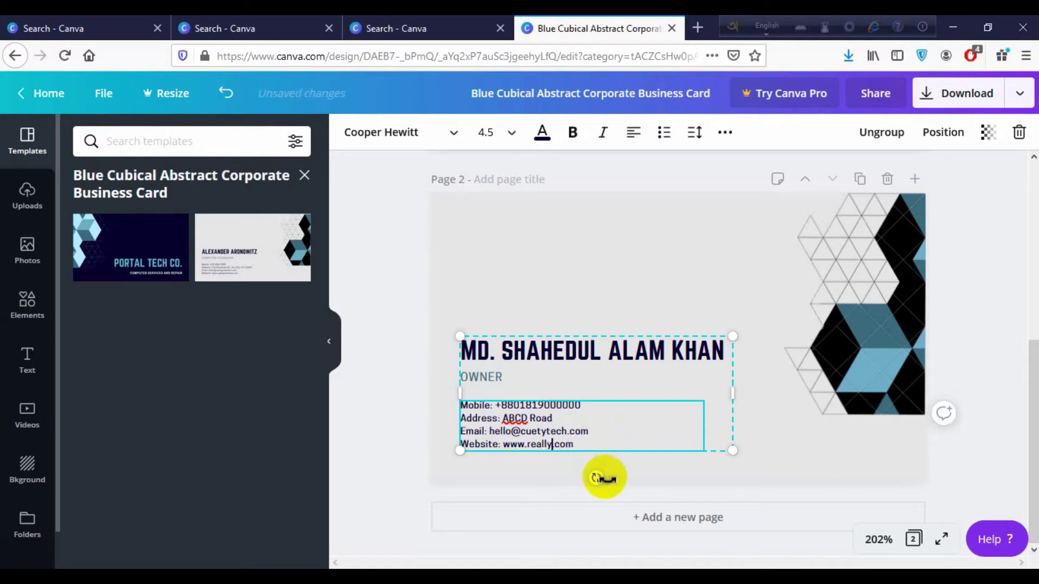
key(BackSpace)
key(BackSpace)
key(BackSpace)
text(cuetytech)
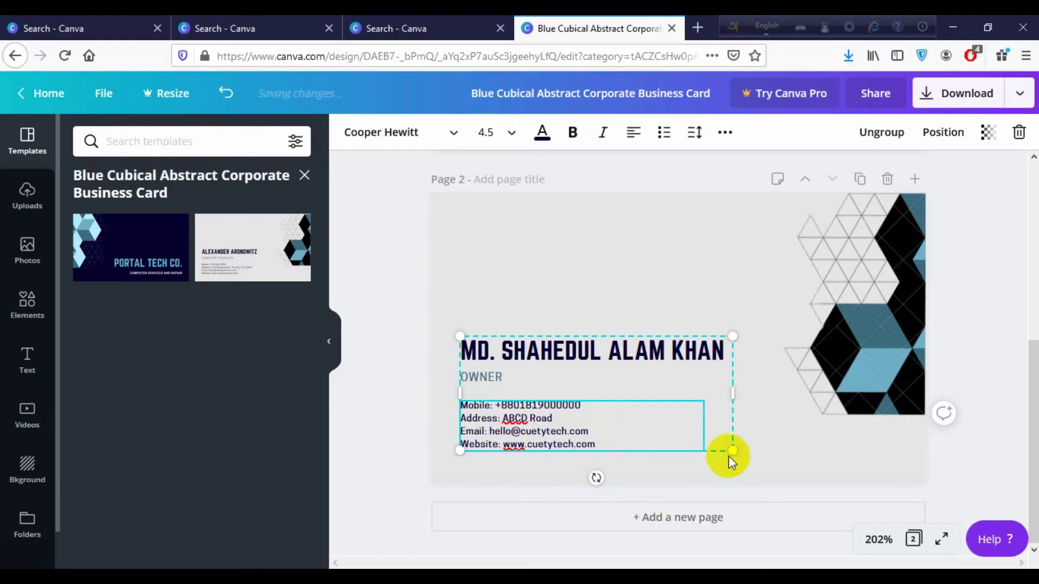
click(805, 461)
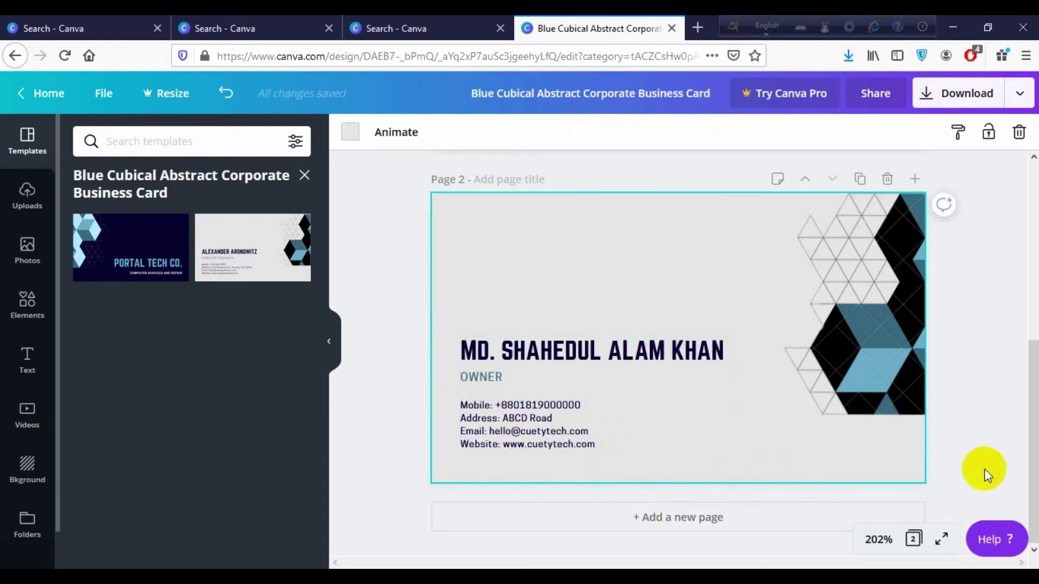
Set the download file type to JPG, then close the Download panel without downloading
click(955, 428)
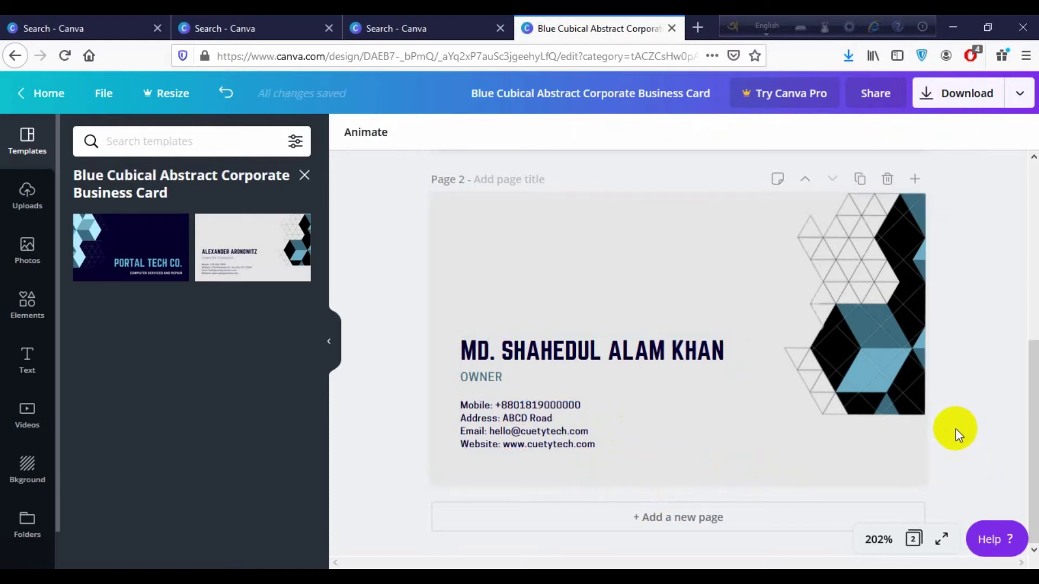
scroll(956, 429, up, 5)
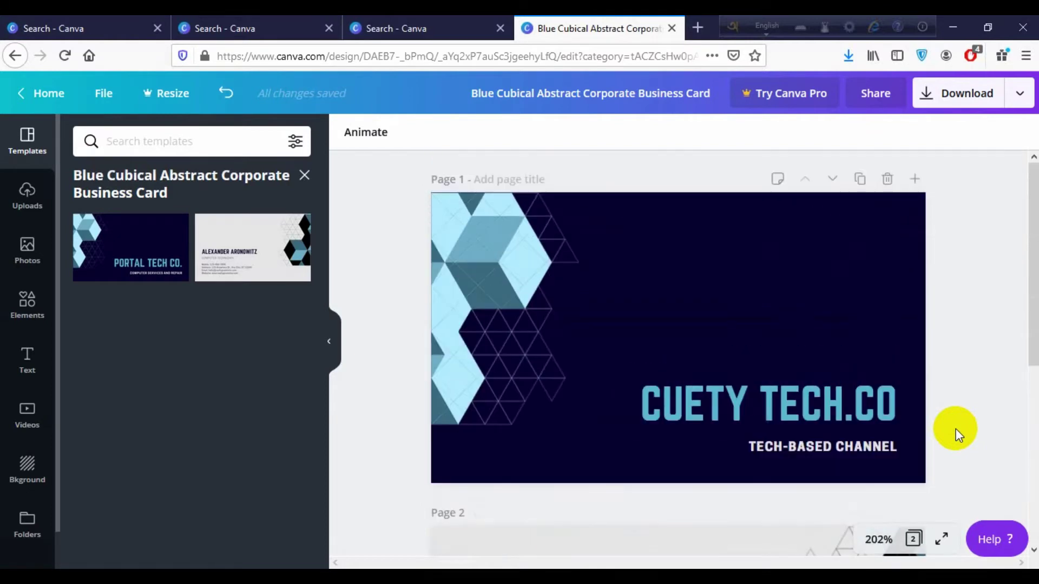
scroll(955, 428, down, 3)
click(967, 93)
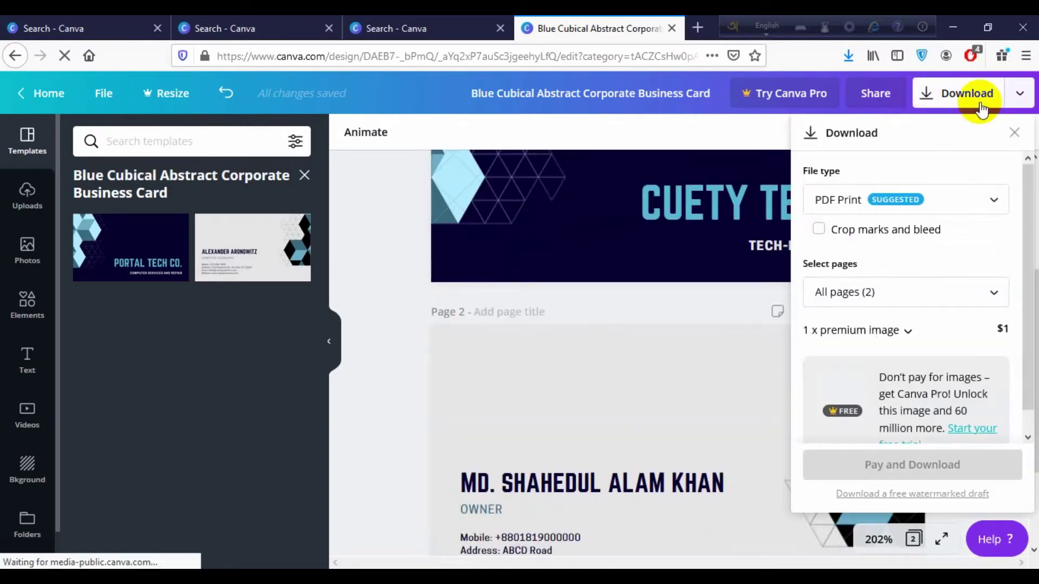
click(994, 202)
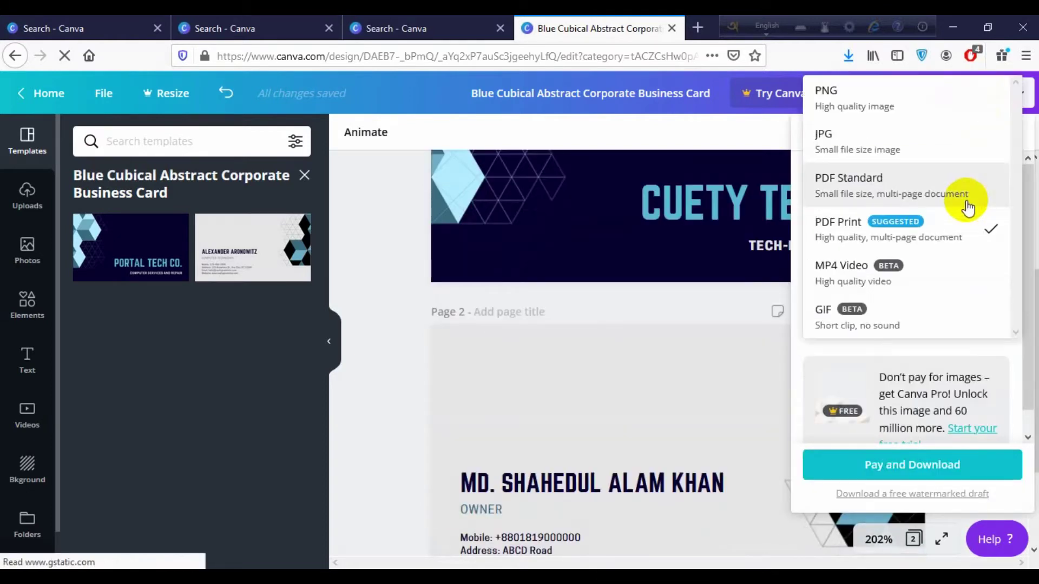
click(873, 145)
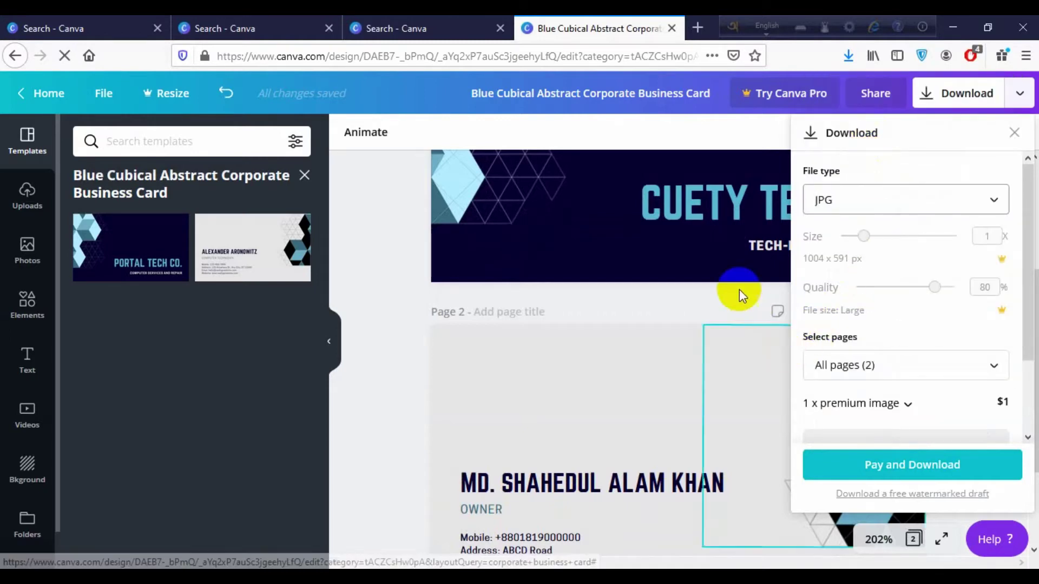
click(739, 313)
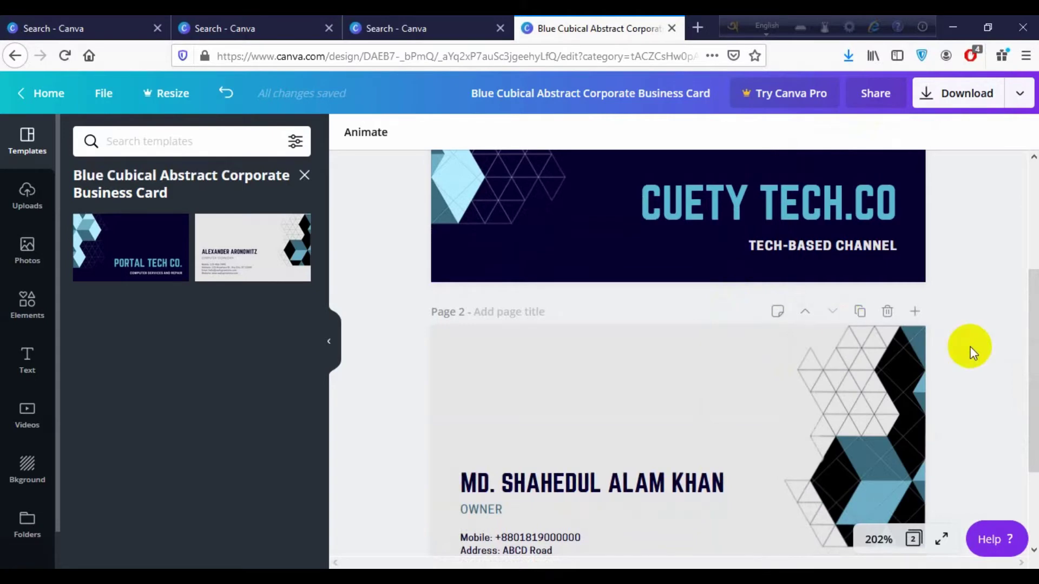
Reopen and close the Download panel, return to page 1 and zoom the browser to 120%
scroll(971, 349, down, 3)
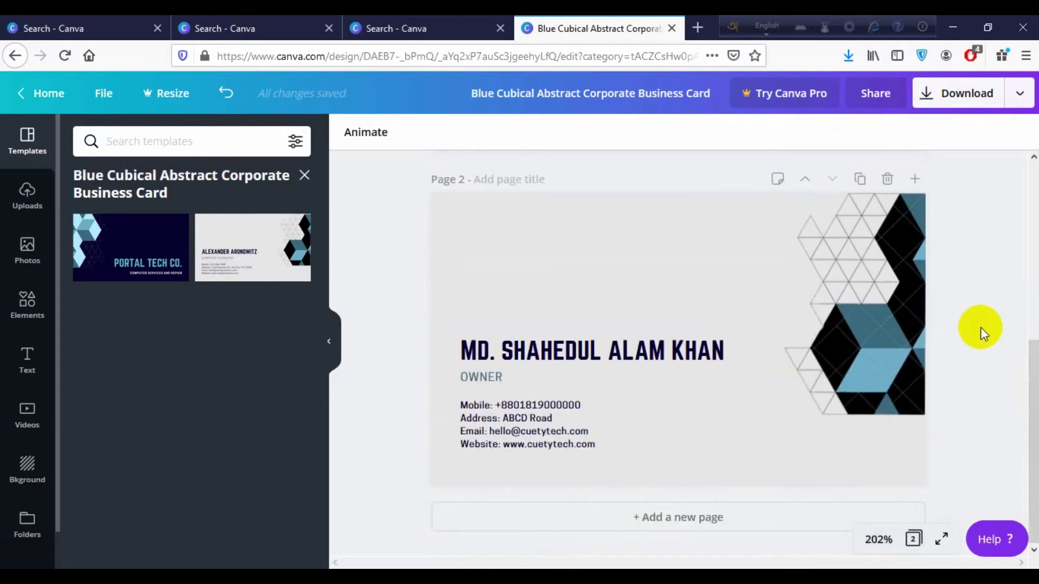
click(864, 311)
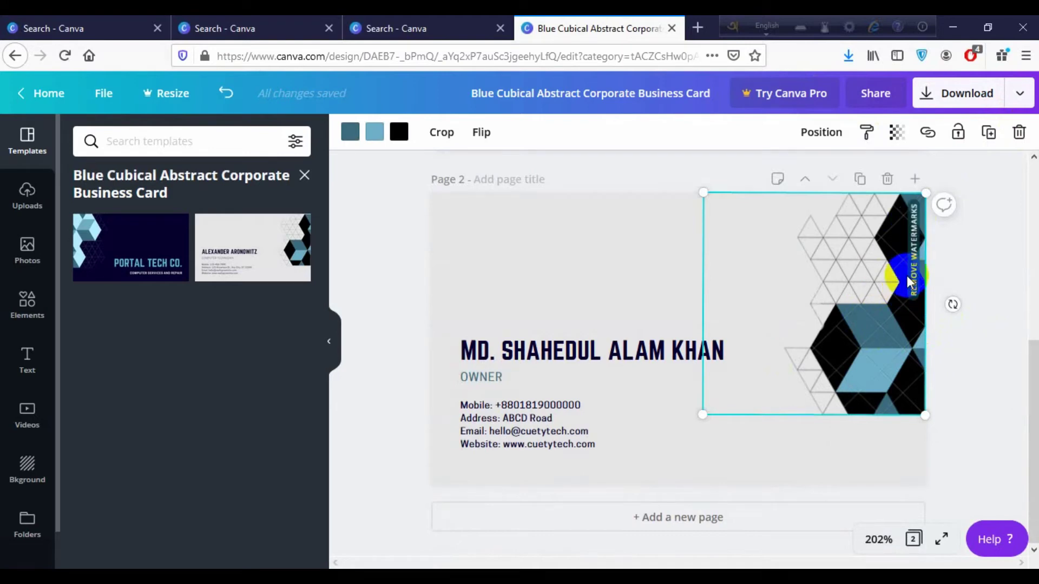
click(967, 96)
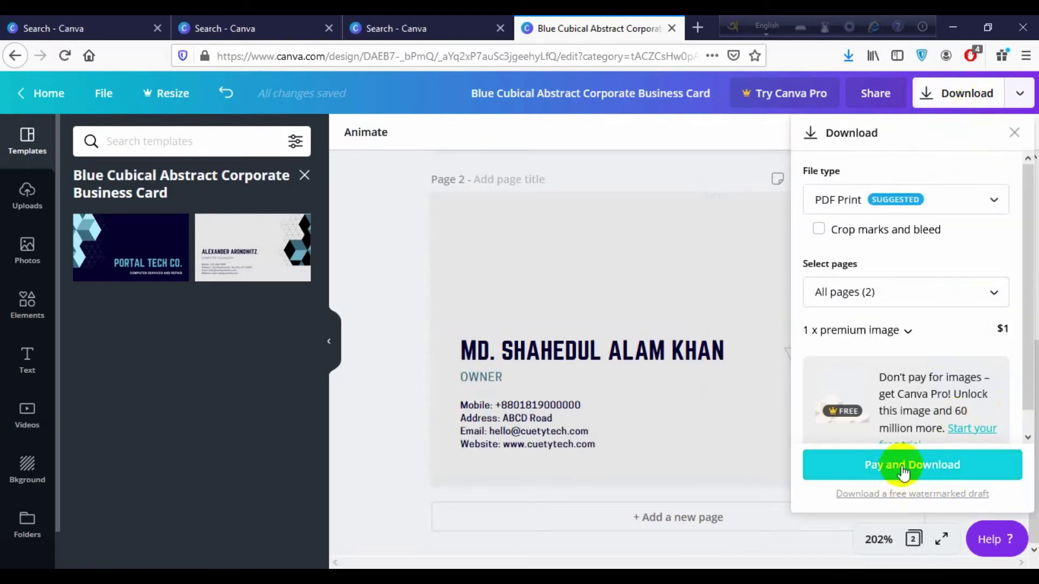
click(364, 358)
scroll(422, 420, up, 6)
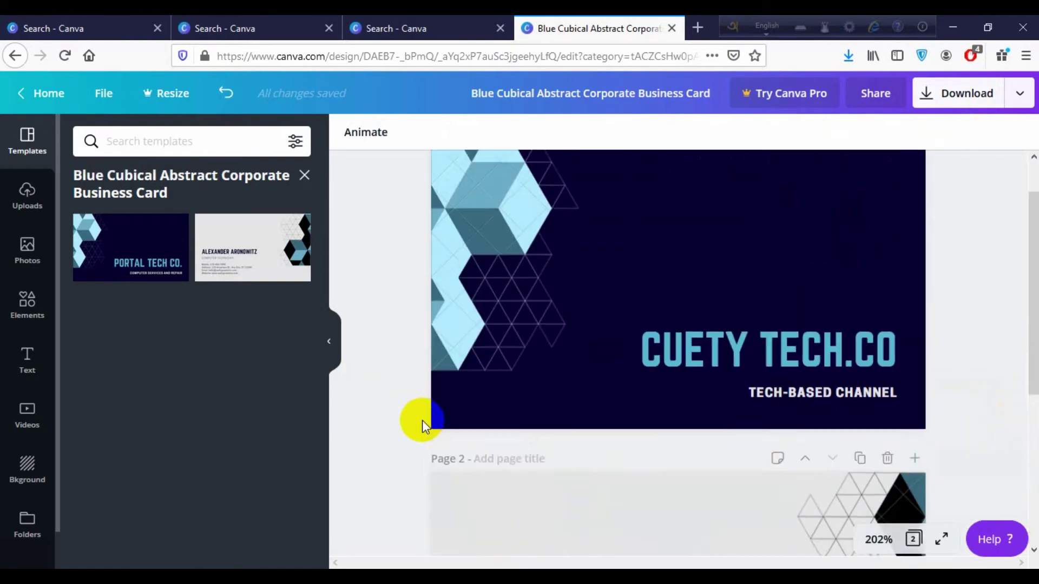
key(ctrl+plus)
key(ctrl+plus)
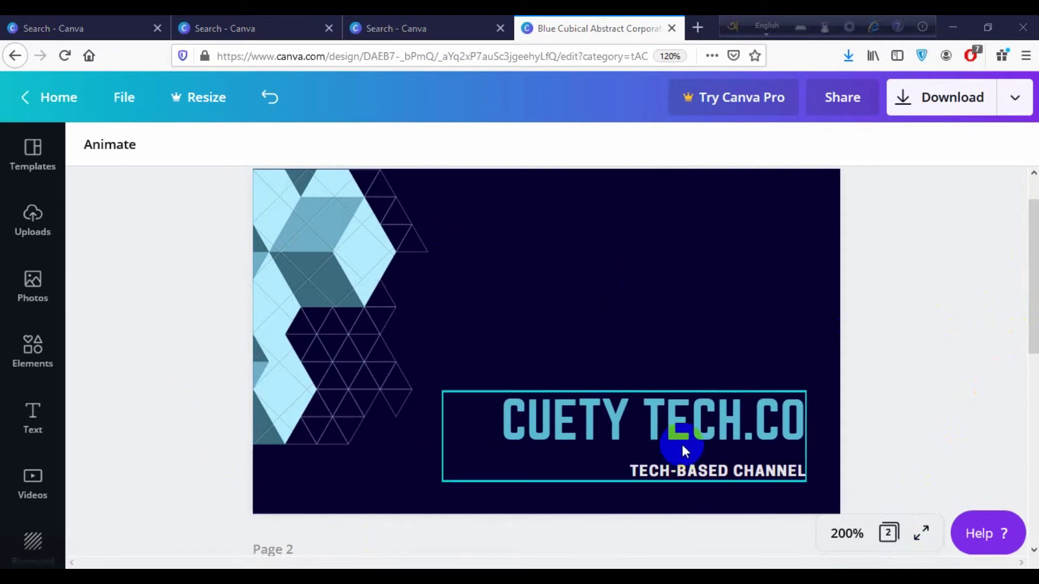
Snip the CUETY TECH.CO front card and save it to the Desktop as asdfgh.PNG
key(super+shift+s)
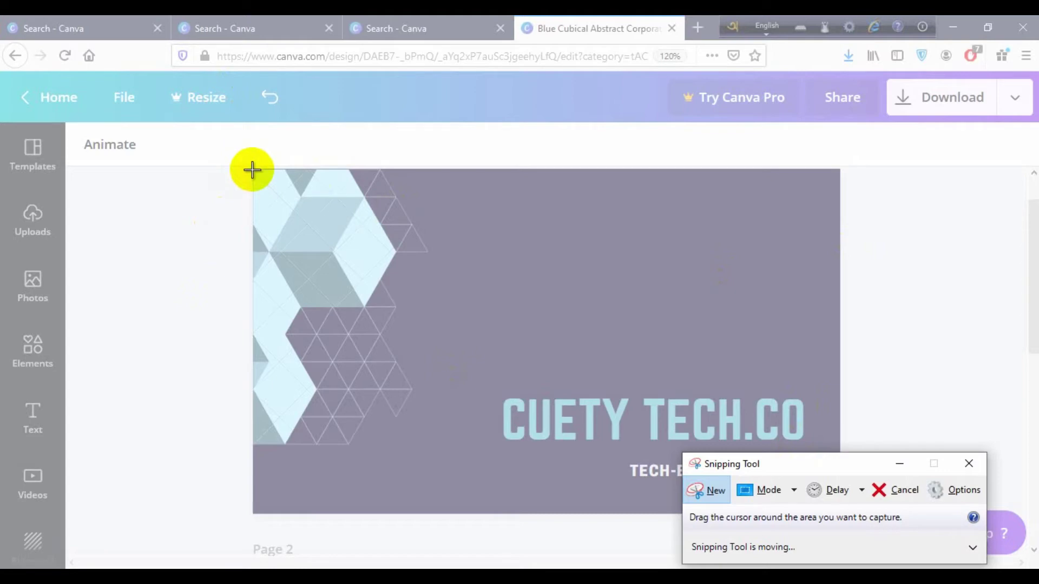
drag(253, 170, 840, 513)
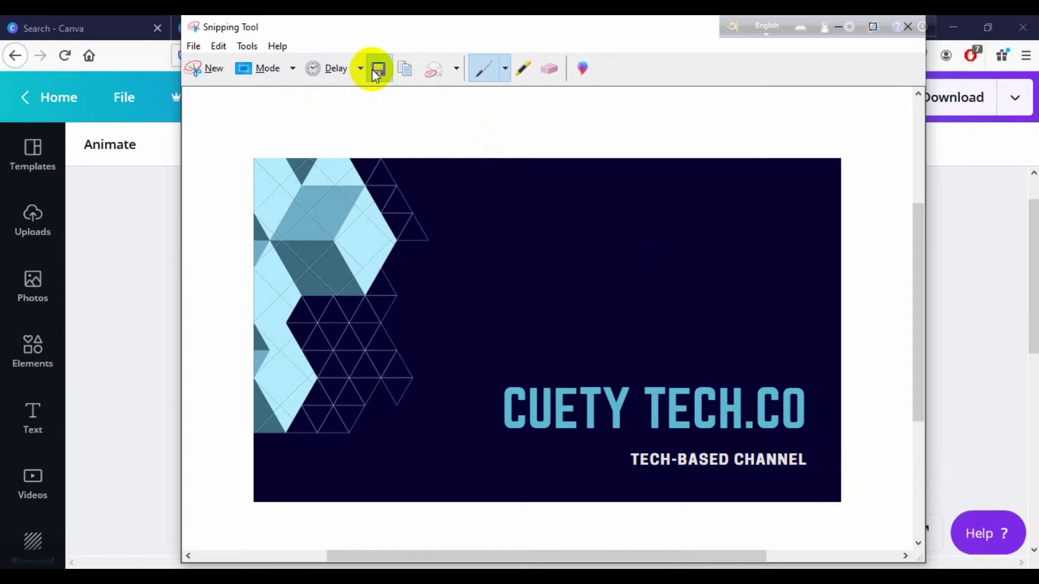
click(372, 69)
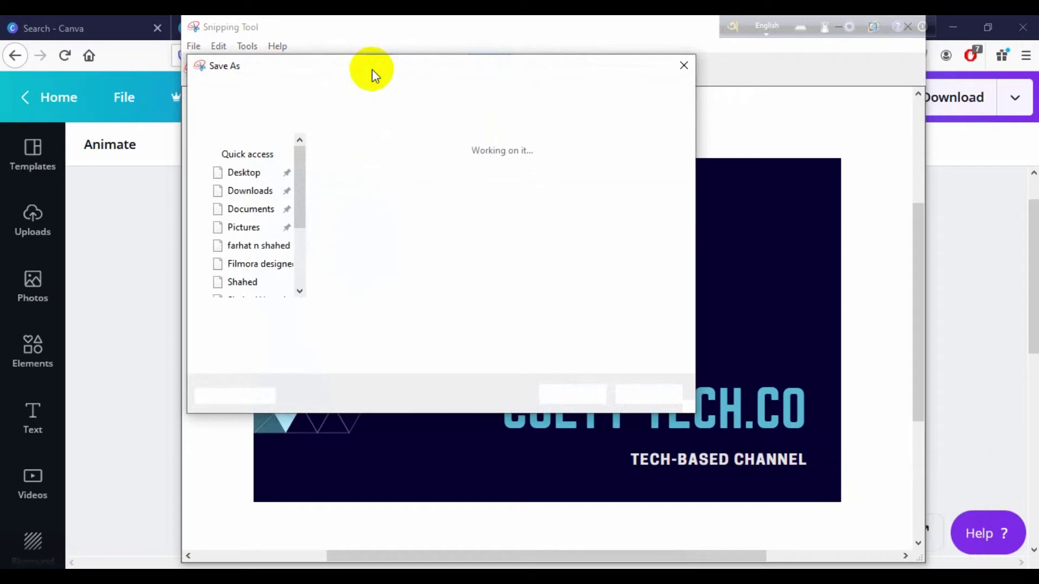
text(asdfgh)
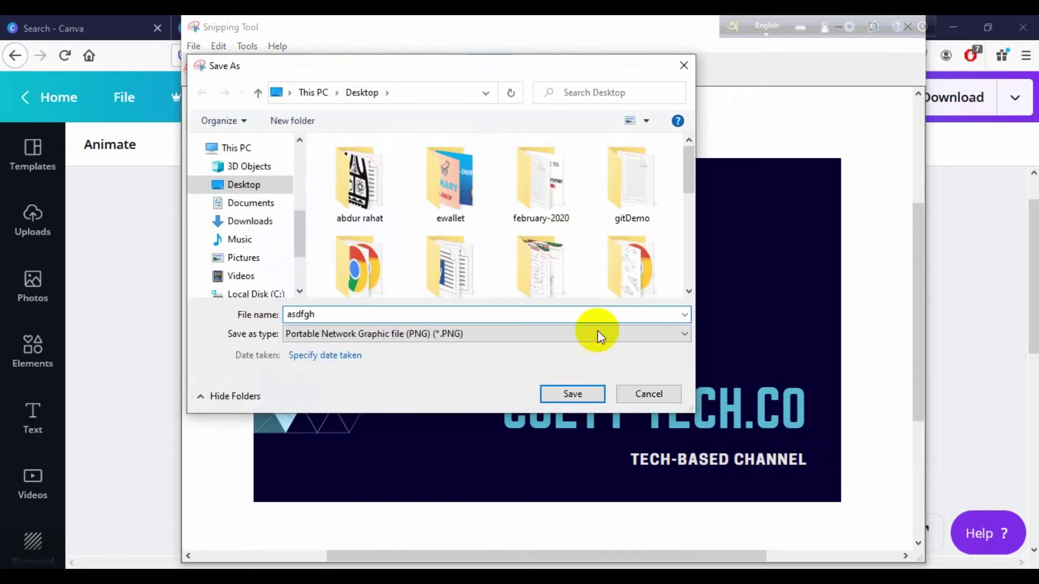
click(570, 401)
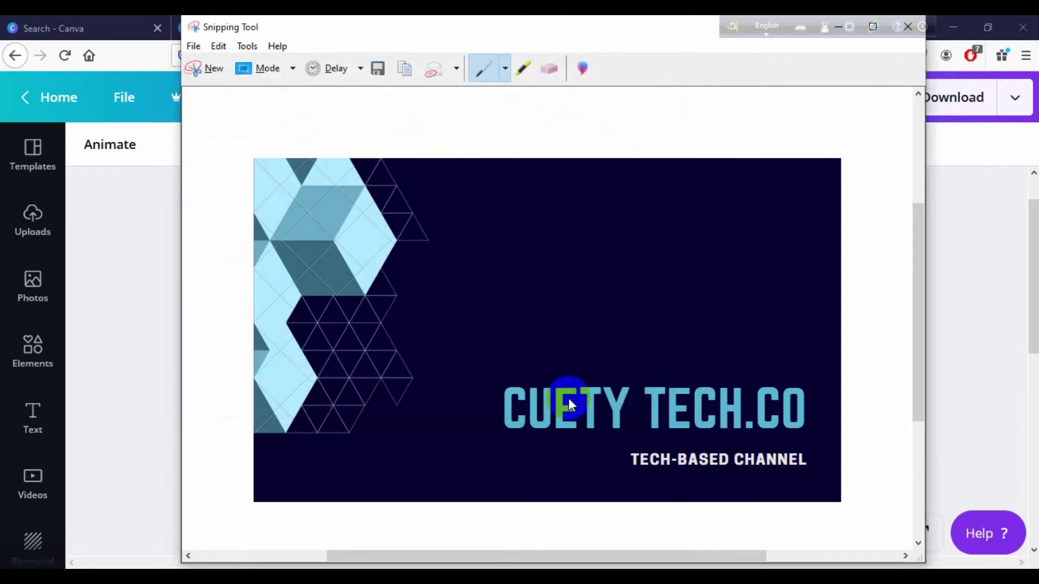
click(209, 68)
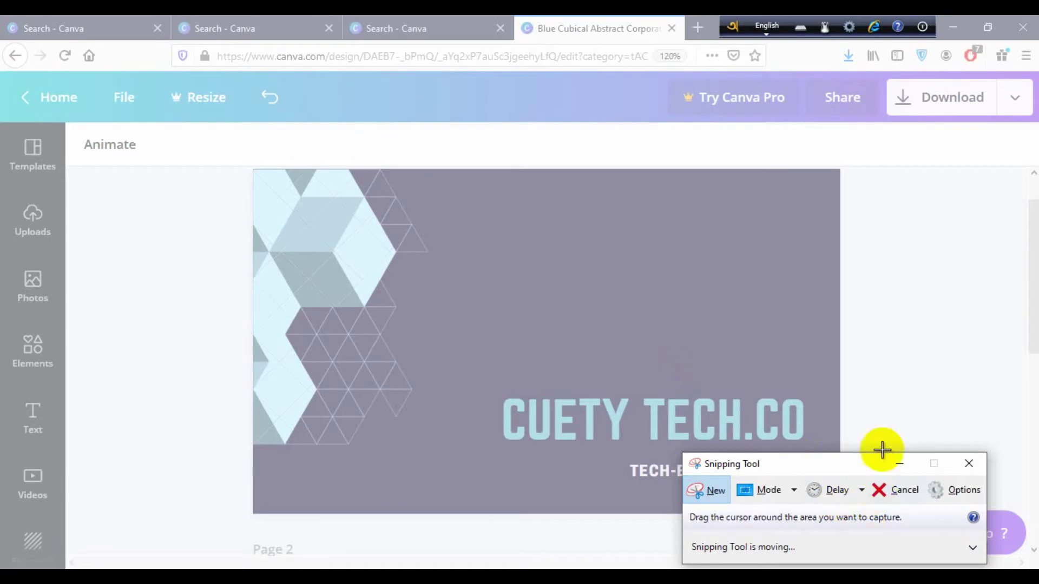
Snip the back card at 150% zoom, save it as dlkj.PNG on the Desktop, and close Snipping Tool
click(898, 466)
scroll(734, 408, down, 5)
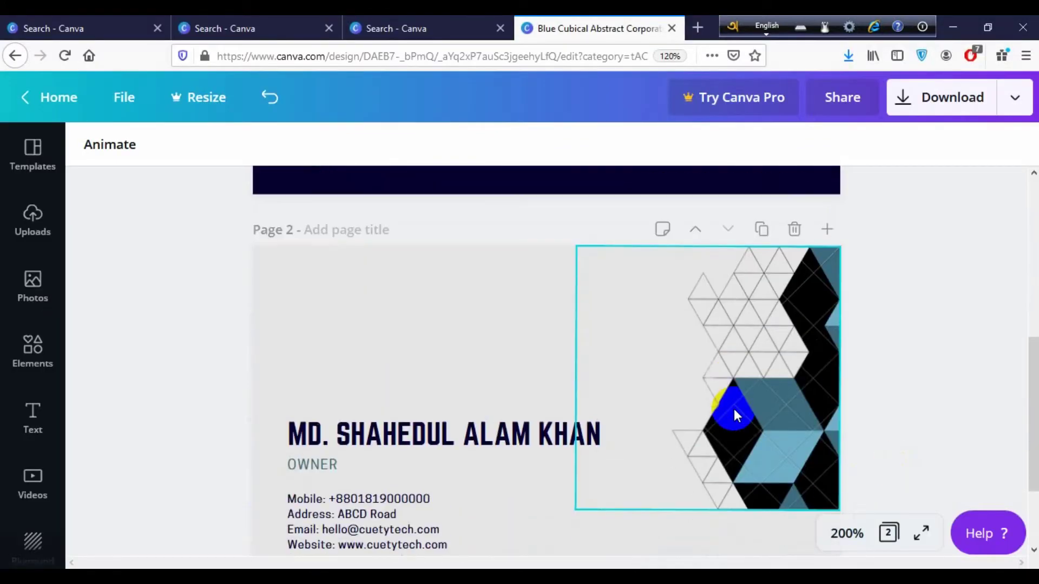
scroll(911, 379, down, 1)
key(ctrl+plus)
key(ctrl+plus)
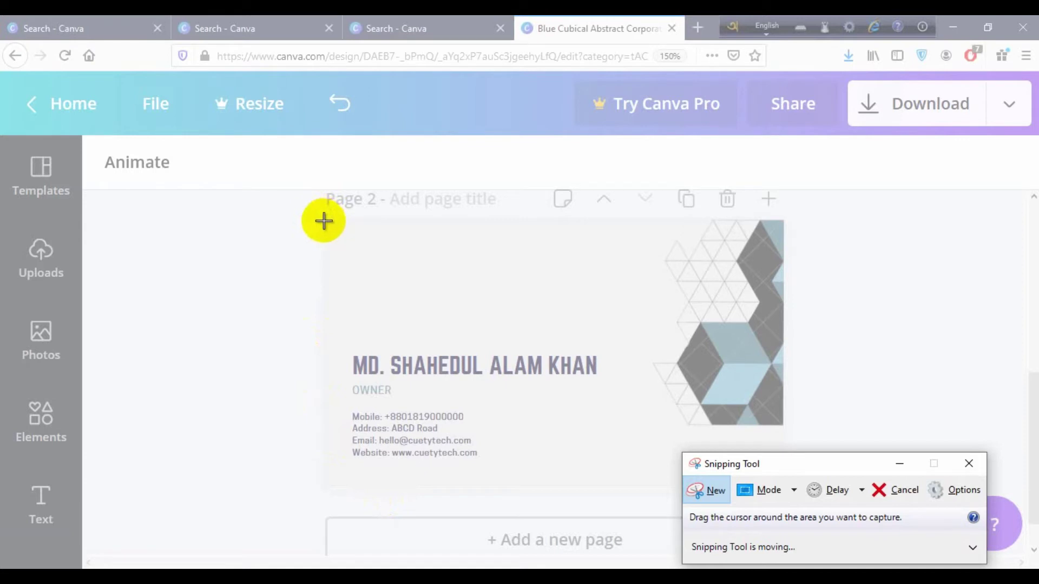
drag(323, 221, 783, 489)
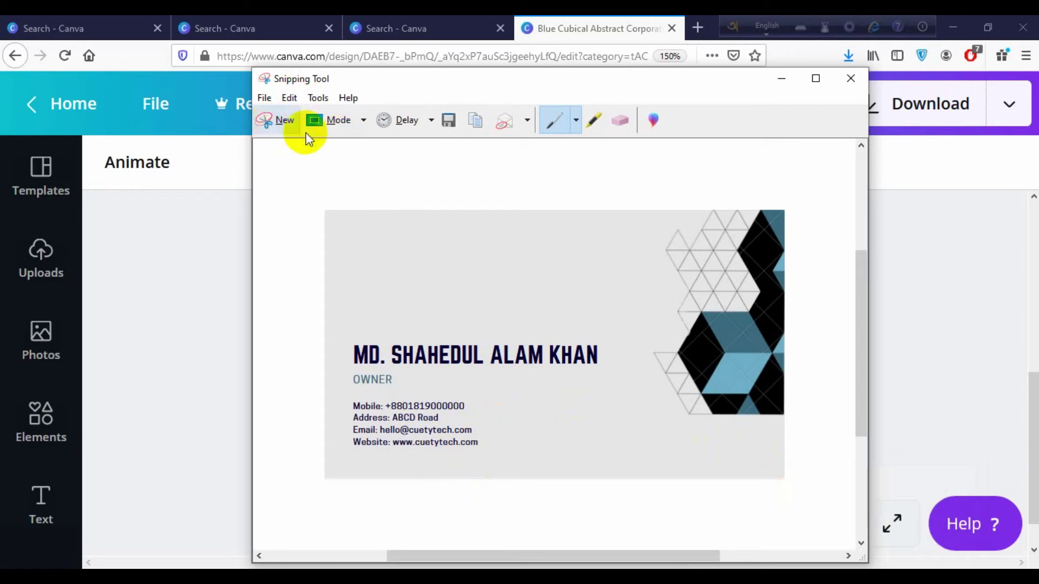
click(449, 120)
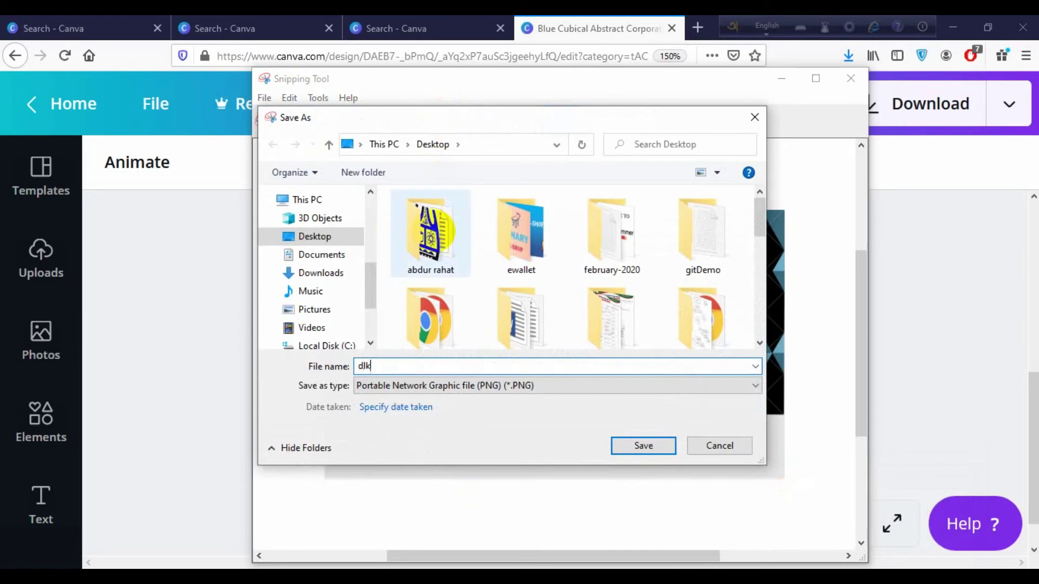
key(Return)
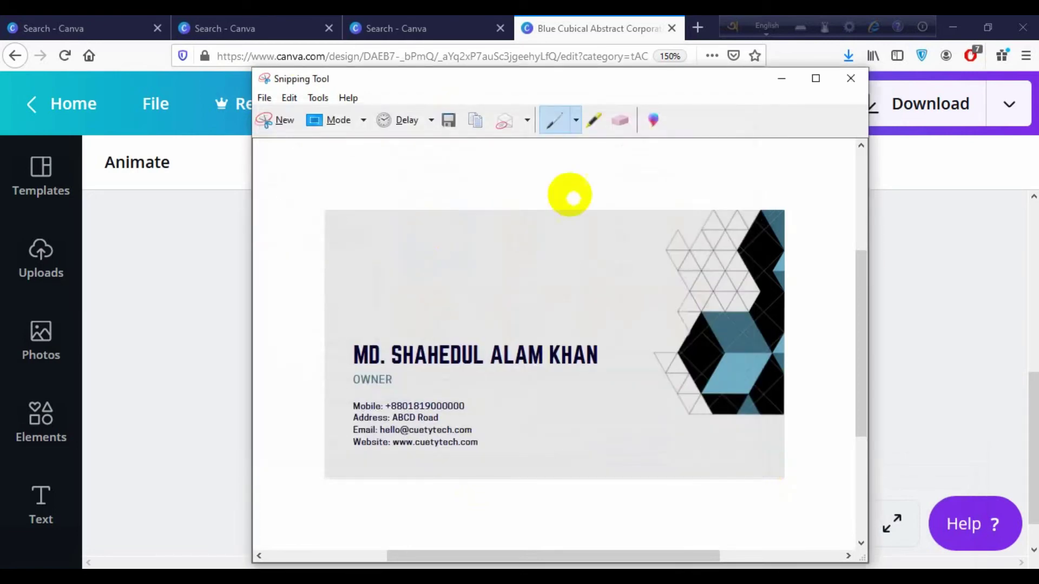
click(851, 78)
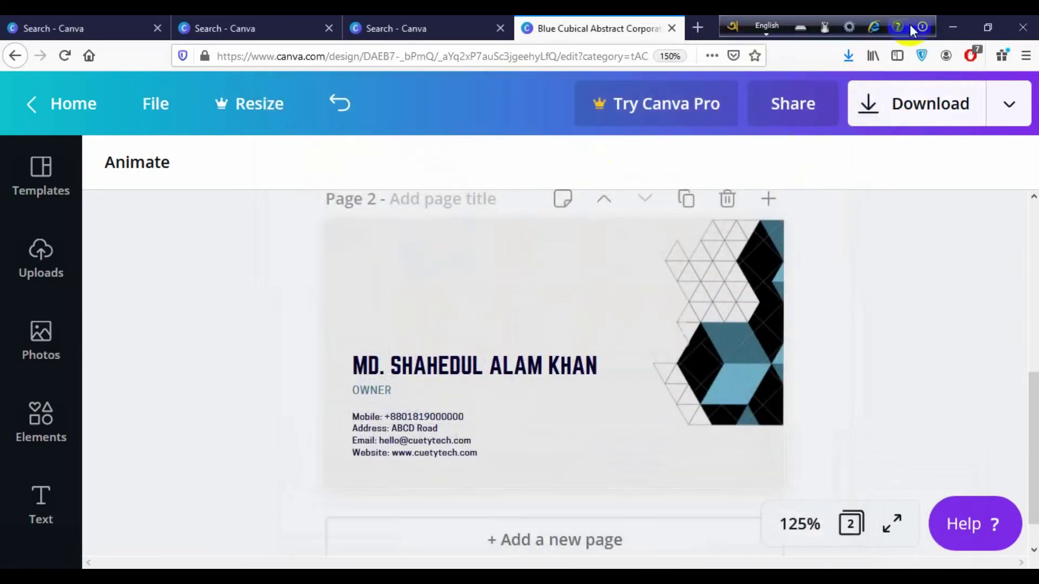
click(949, 19)
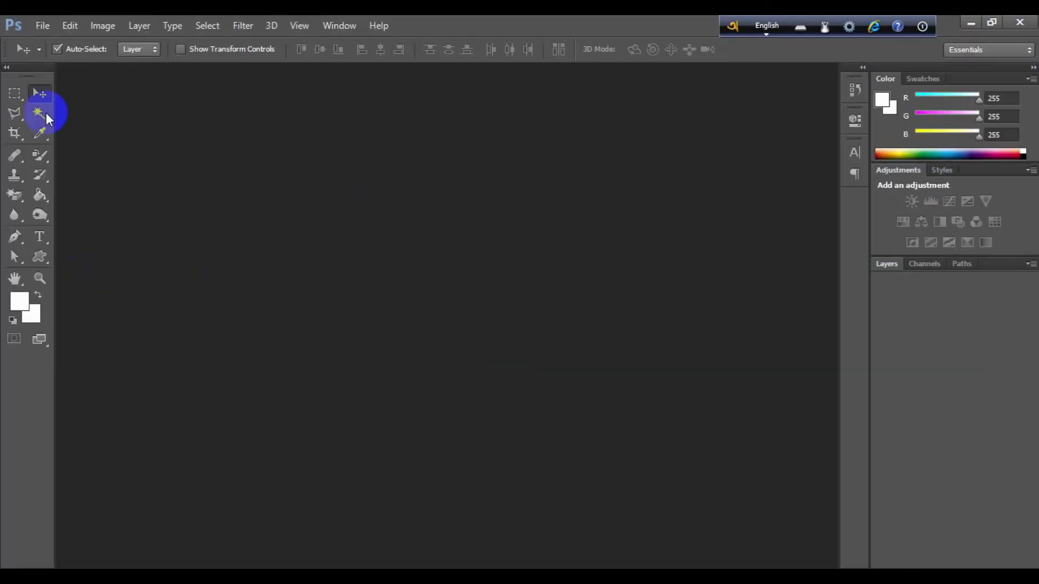
Open the black-business-card-with-red-triangle-shapes mockup from Downloads and bring up File > Place
click(42, 25)
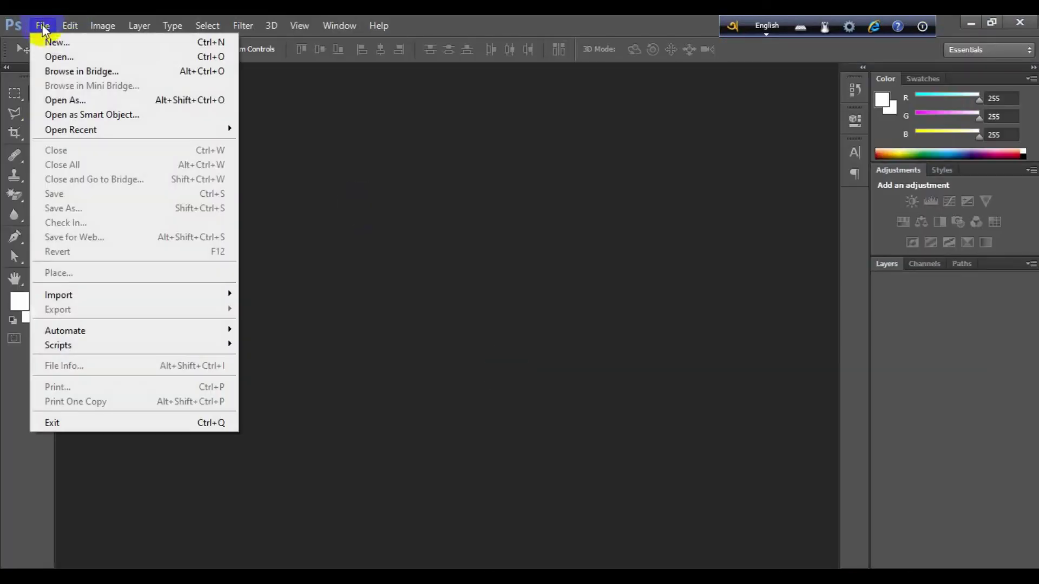
click(63, 56)
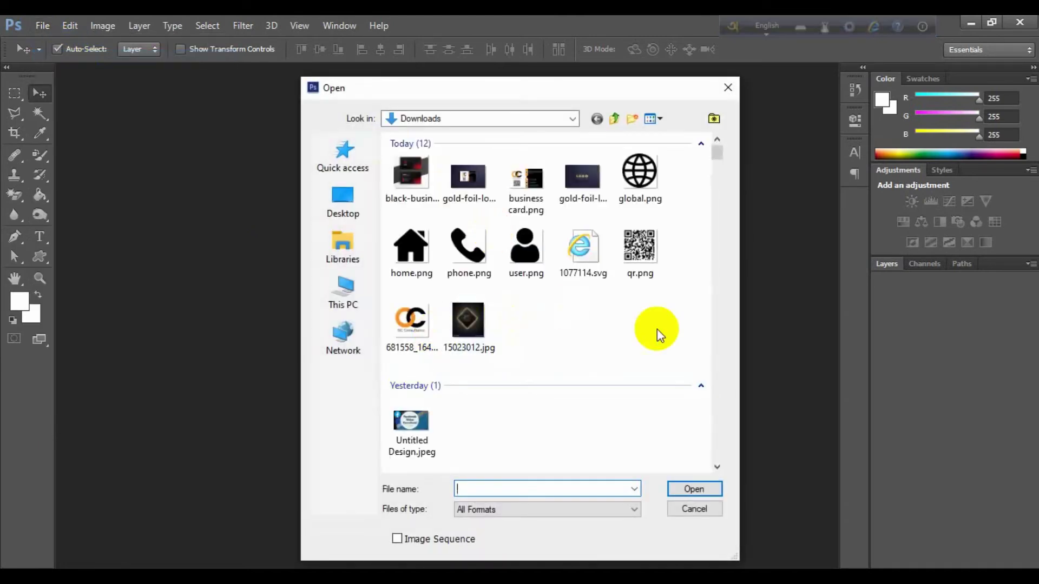
click(417, 181)
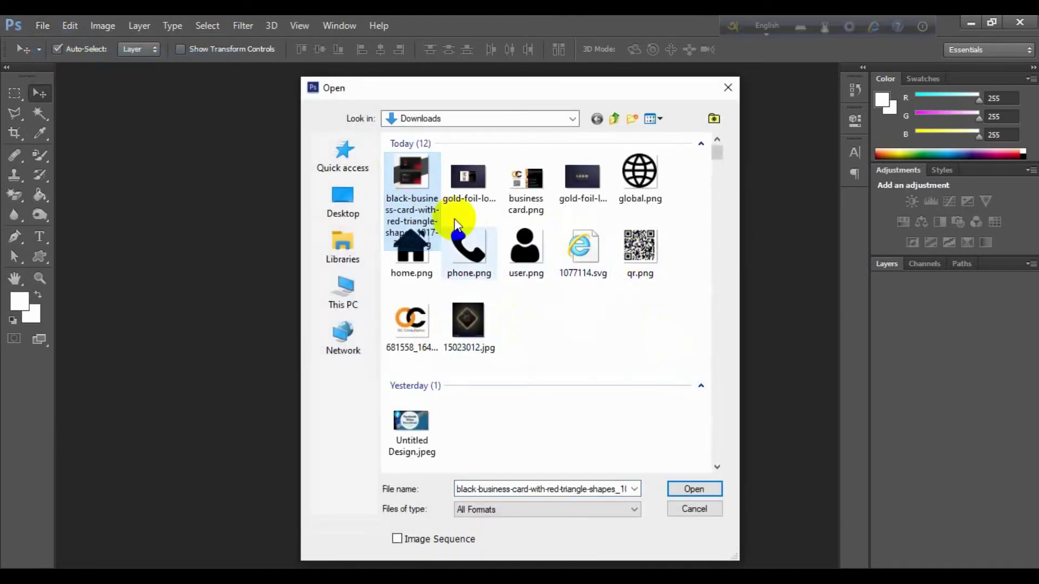
click(690, 488)
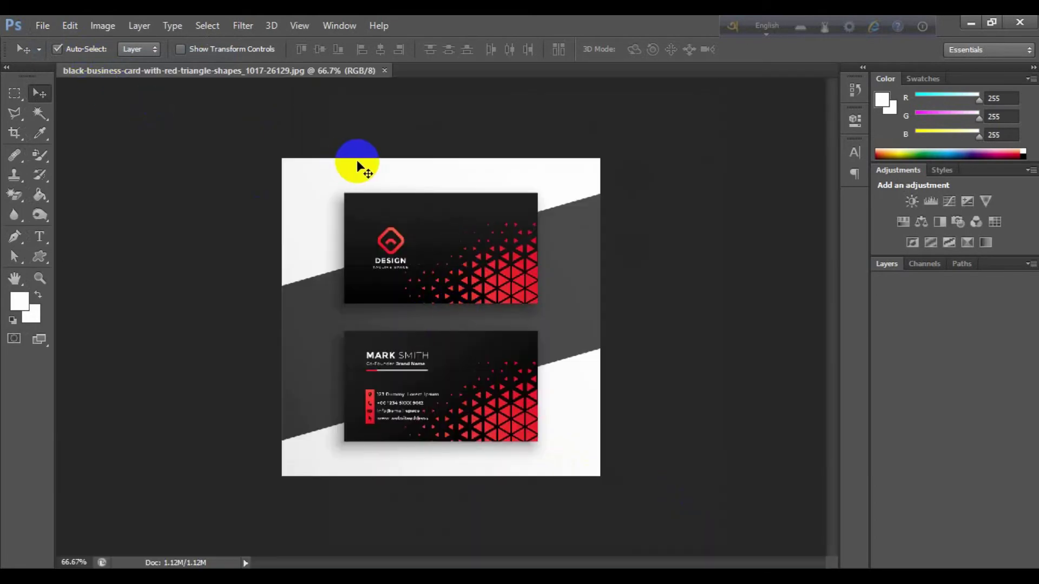
key(ctrl+plus)
key(ctrl+plus)
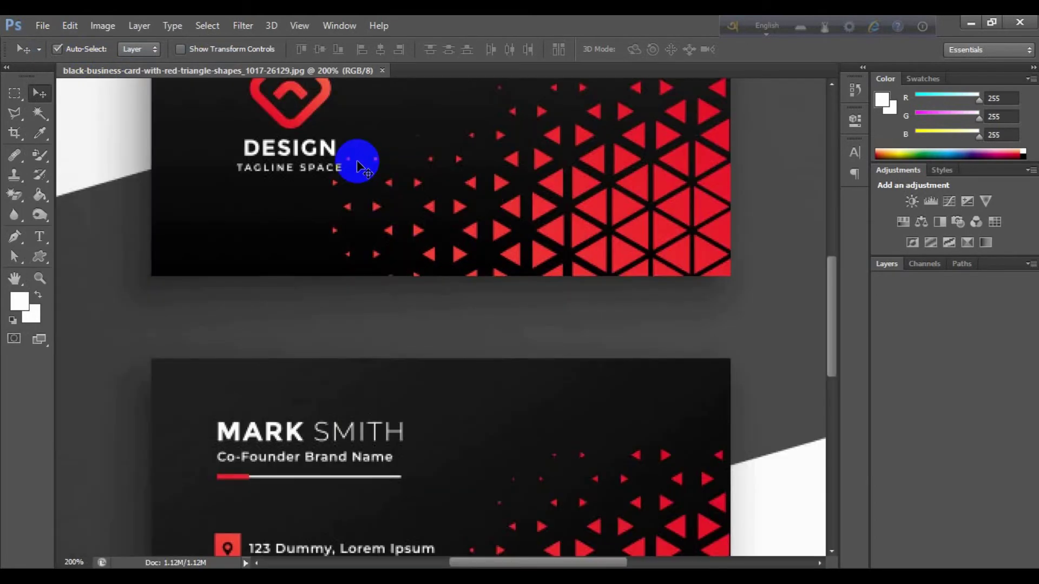
key(ctrl+minus)
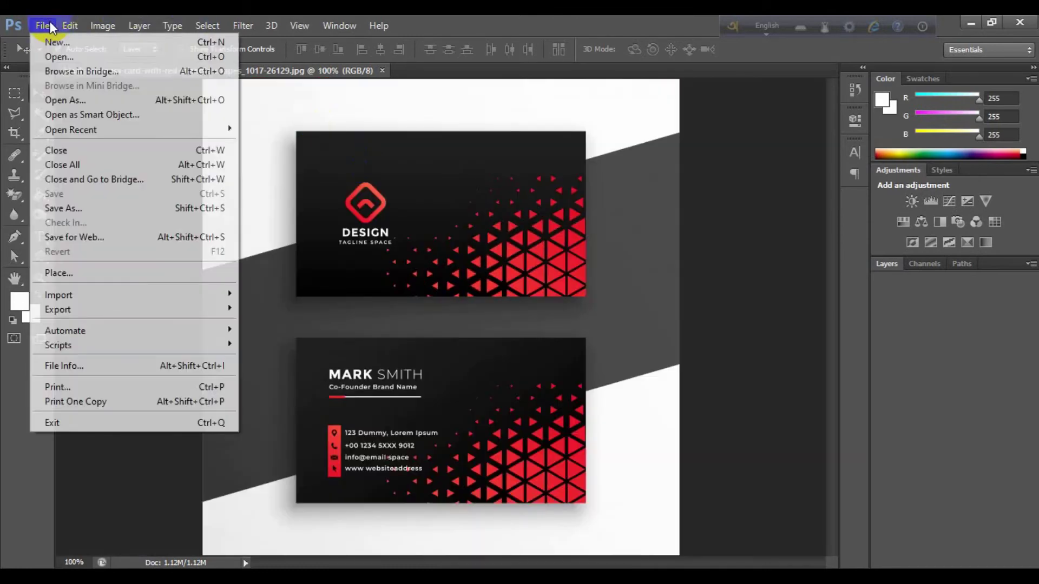
click(44, 24)
click(101, 272)
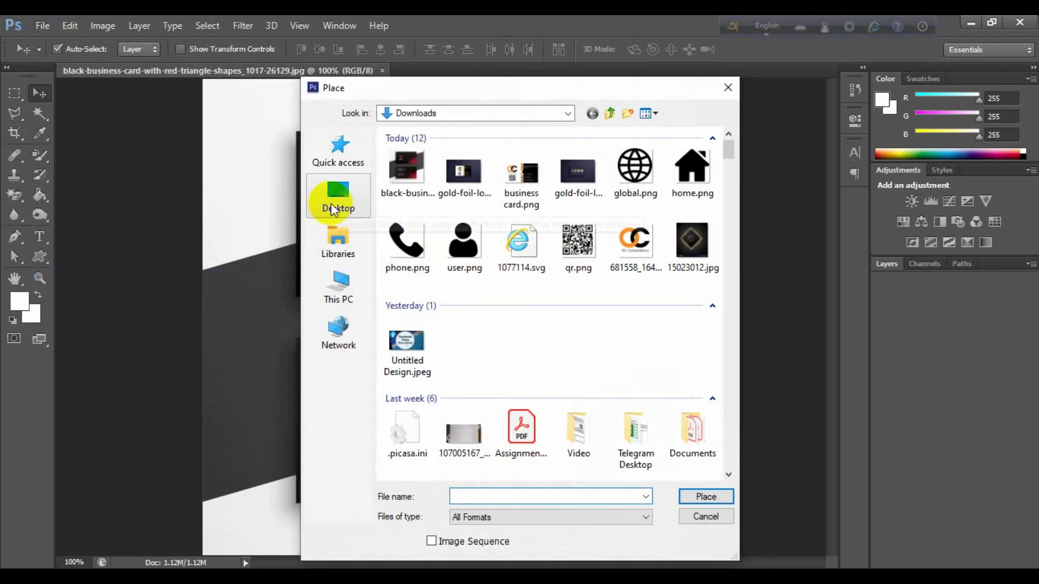
Place dlkj.PNG from the Desktop onto the mockup
click(338, 200)
scroll(538, 320, down, 8)
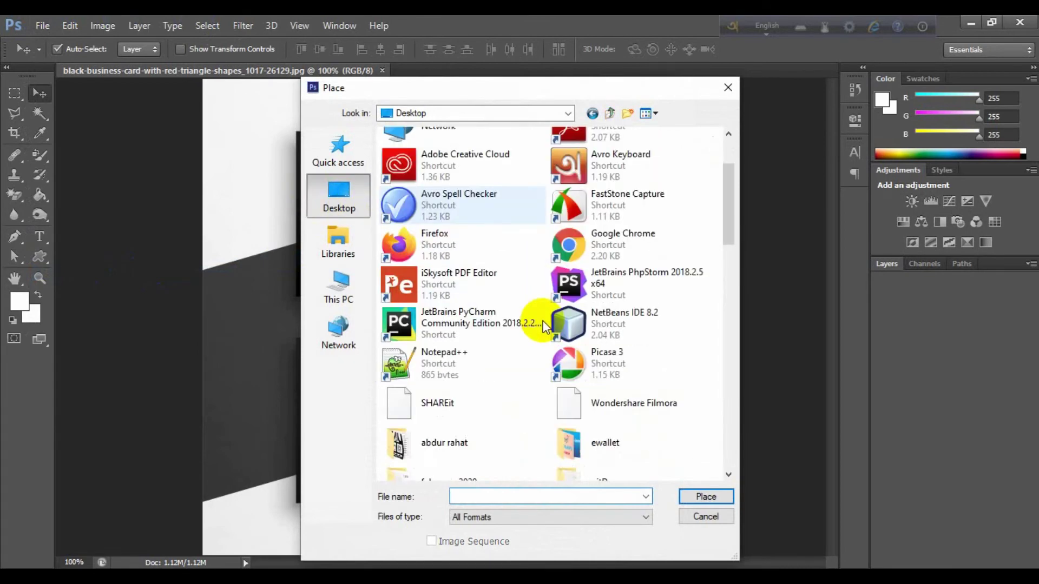
scroll(542, 325, down, 3)
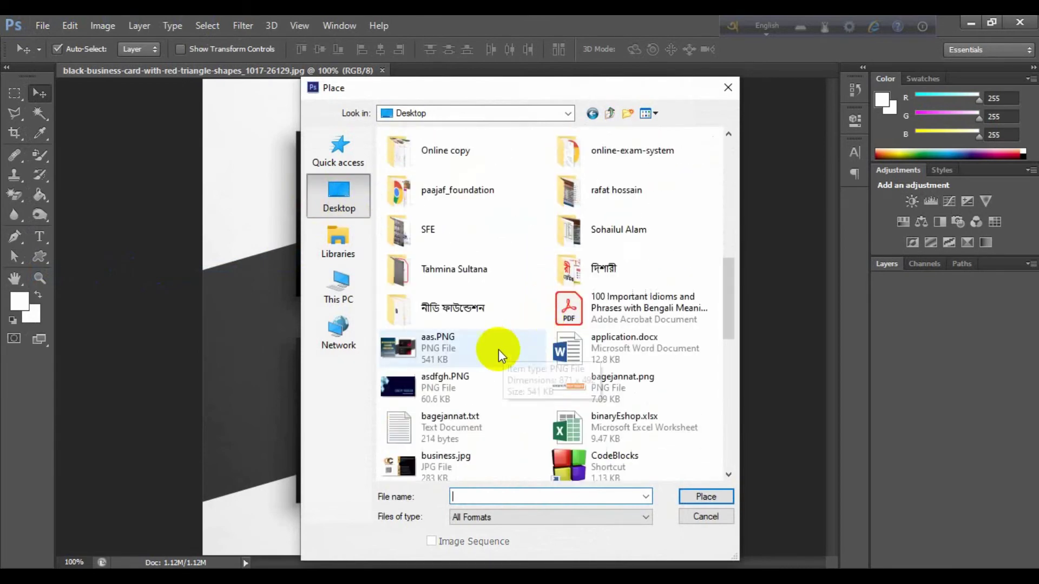
scroll(496, 353, down, 10)
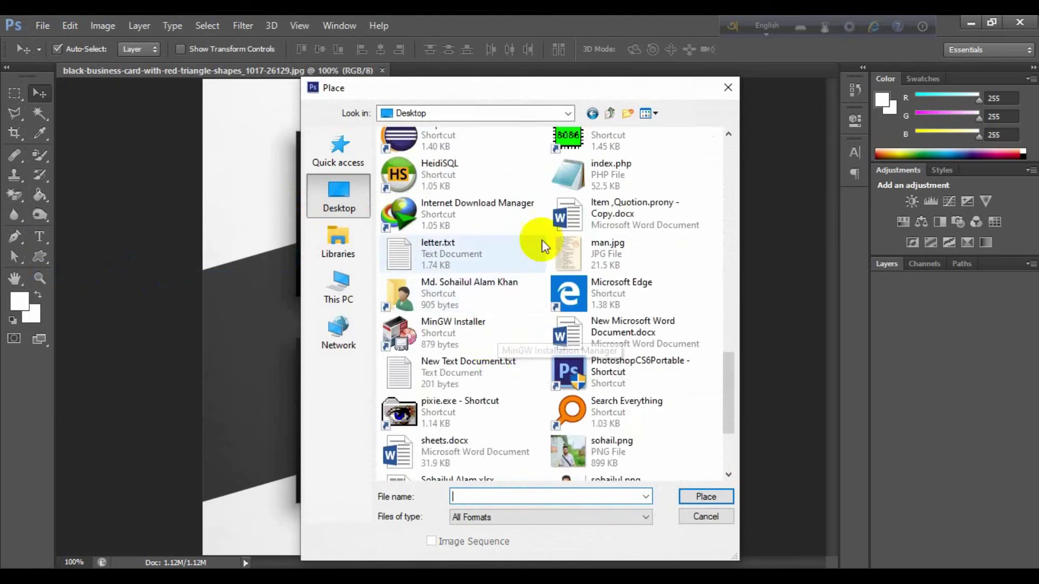
scroll(476, 316, down, 3)
scroll(474, 322, down, 1)
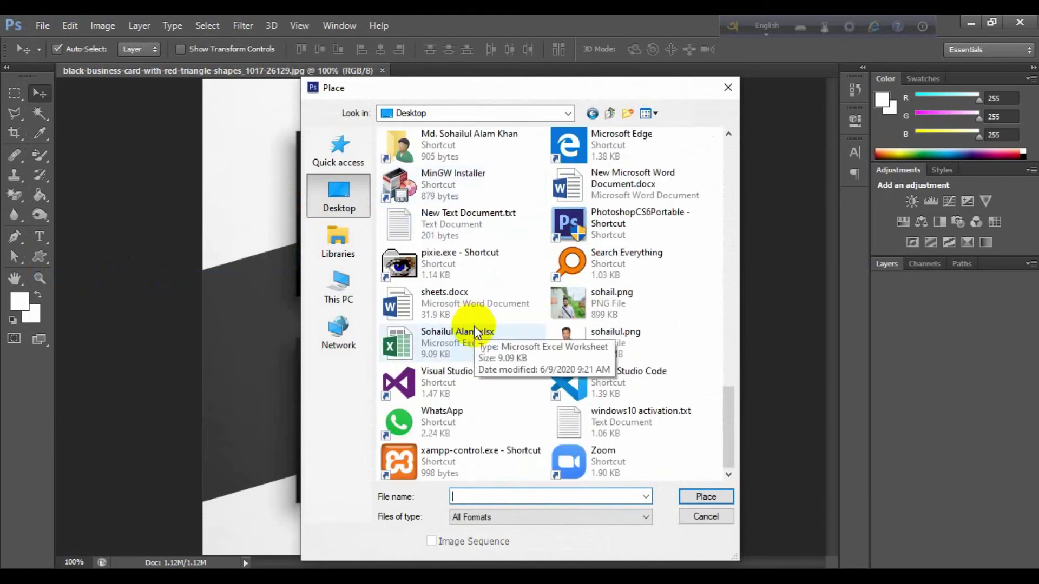
scroll(478, 329, up, 3)
scroll(532, 391, up, 5)
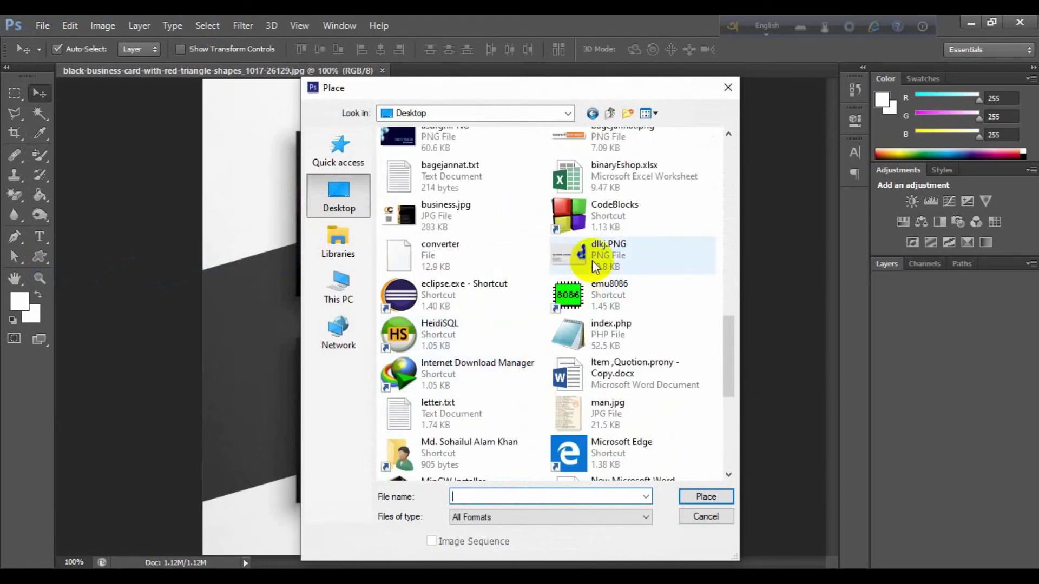
click(592, 261)
click(690, 495)
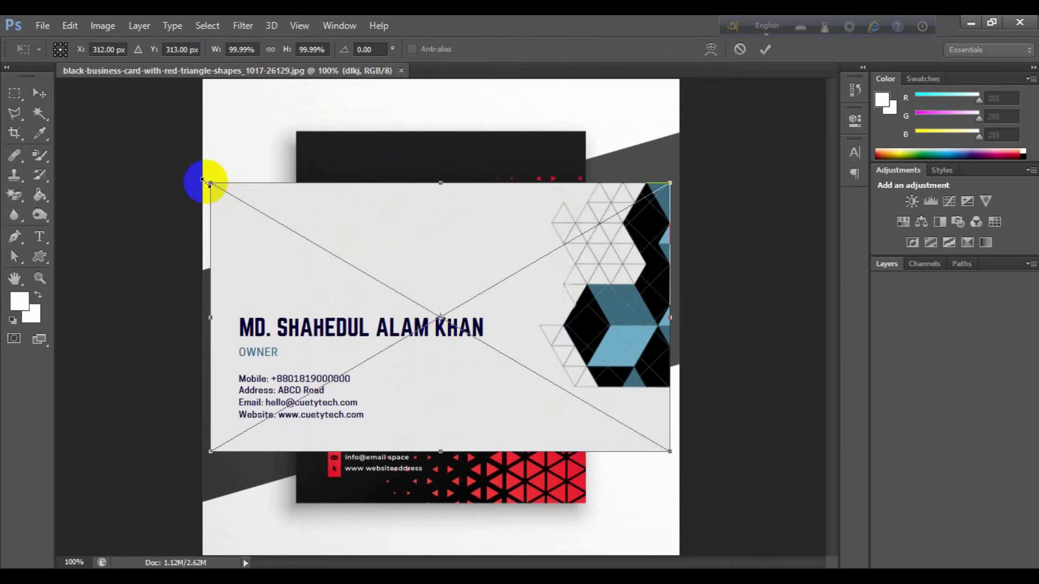
Scale and position the back-card design to exactly cover the lower card, then commit
drag(210, 182, 436, 360)
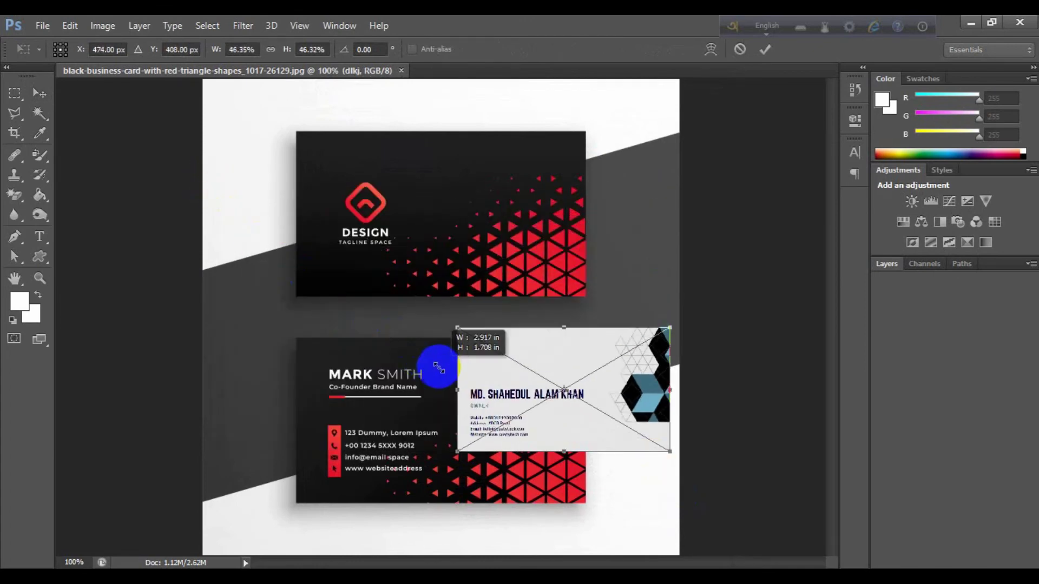
drag(591, 376, 416, 382)
scroll(415, 380, up, 1)
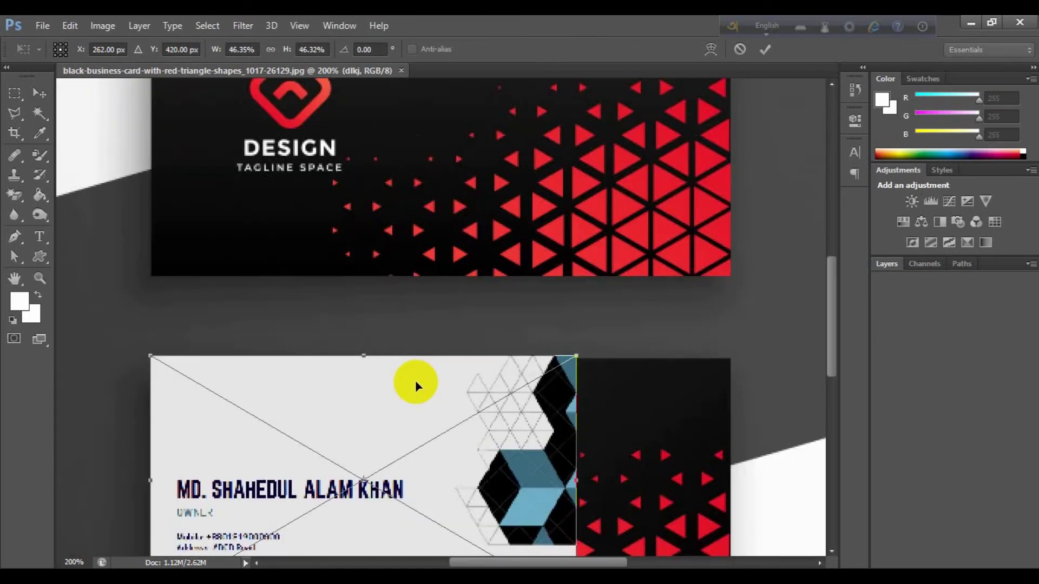
scroll(424, 378, down, 2)
drag(264, 327, 275, 333)
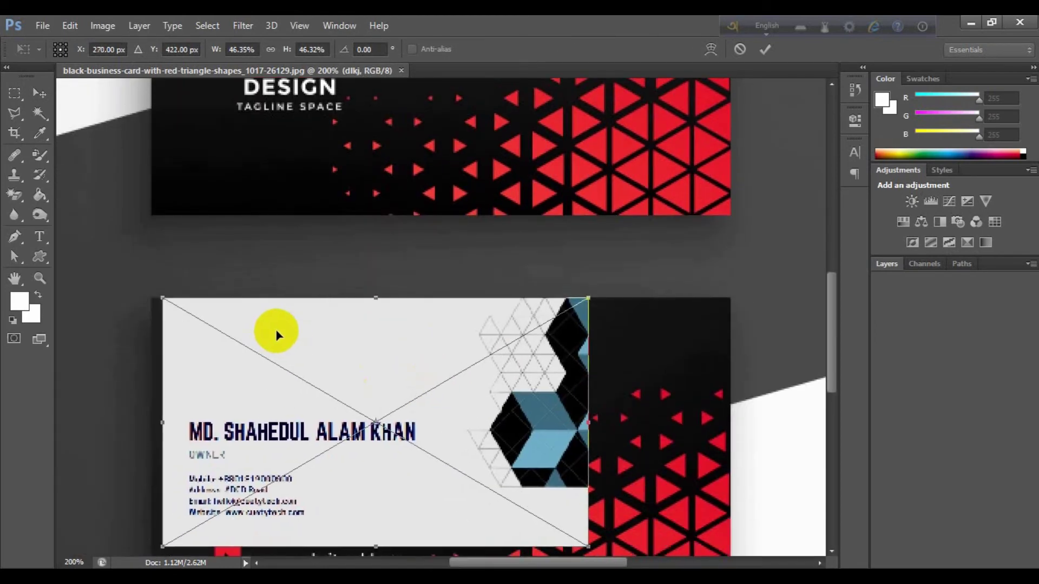
key(Left)
key(Left)
key(Left)
key(Left)
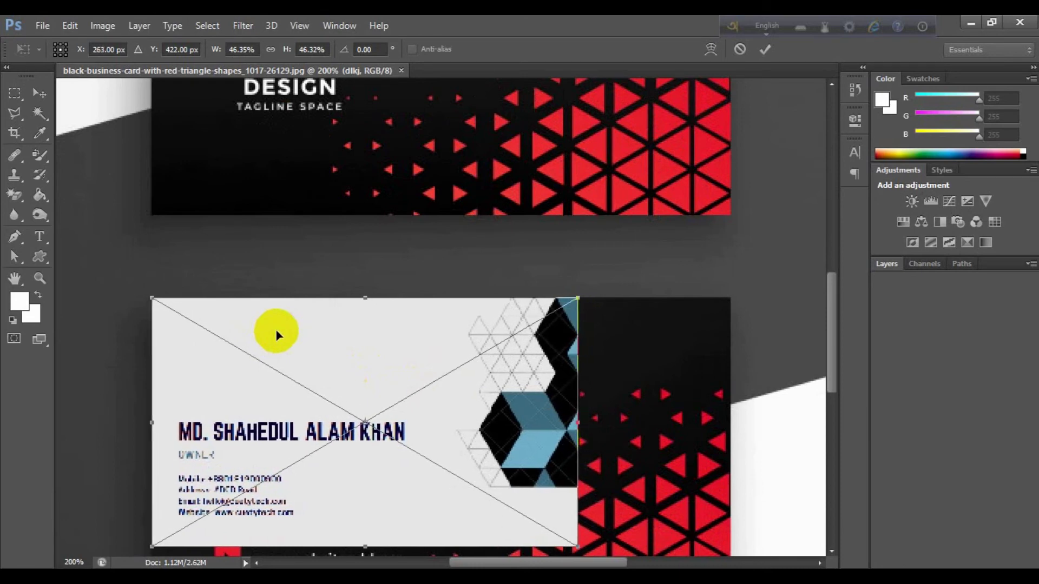
scroll(276, 332, down, 2)
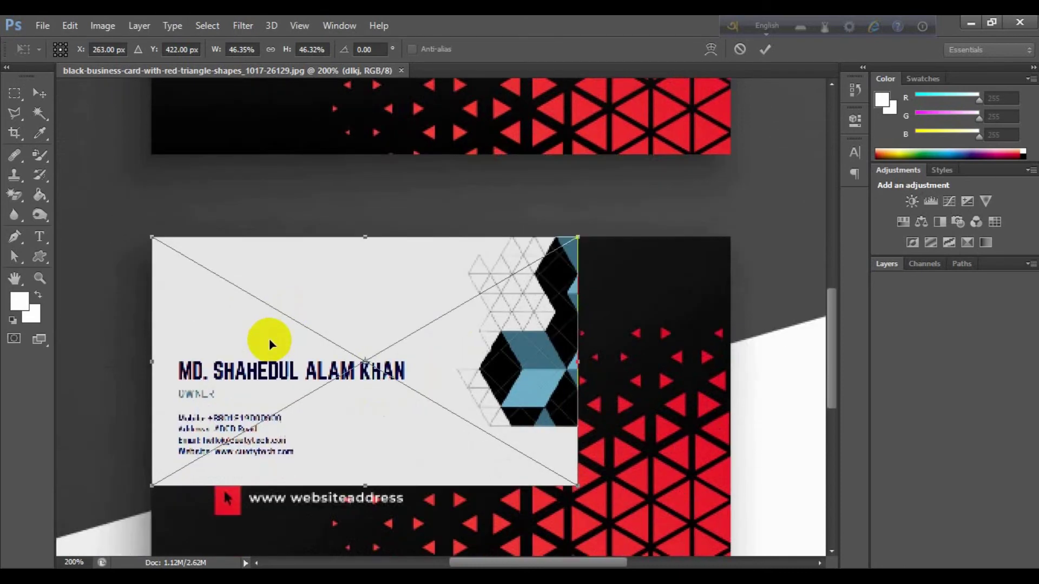
scroll(426, 466, down, 1)
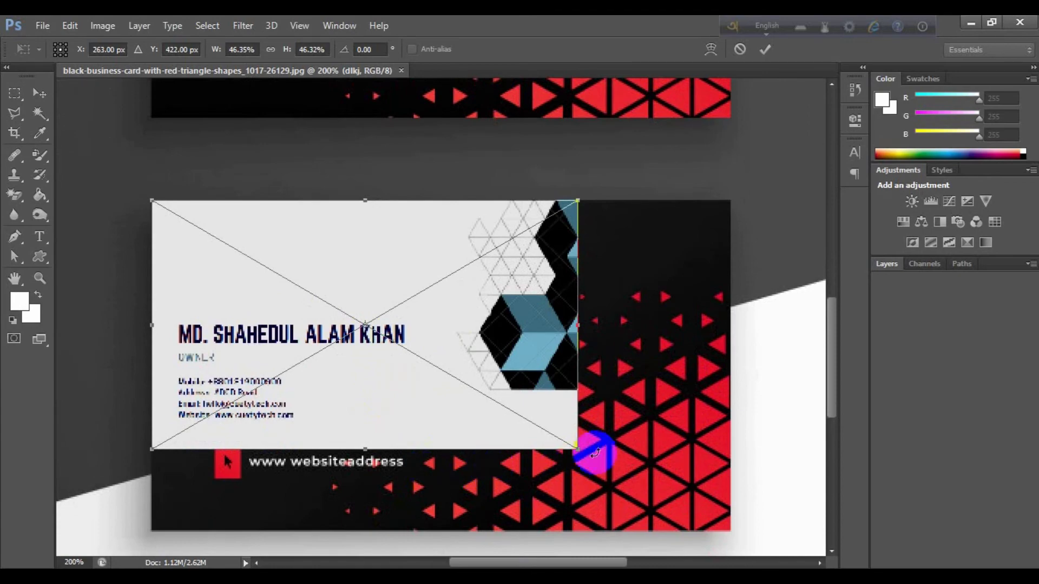
drag(578, 450, 680, 538)
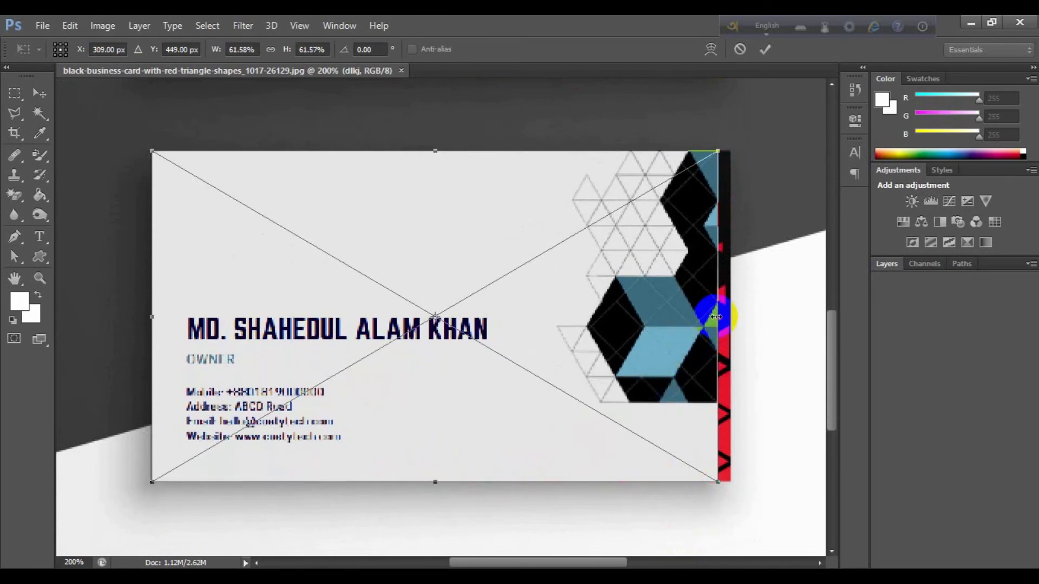
drag(719, 317, 731, 318)
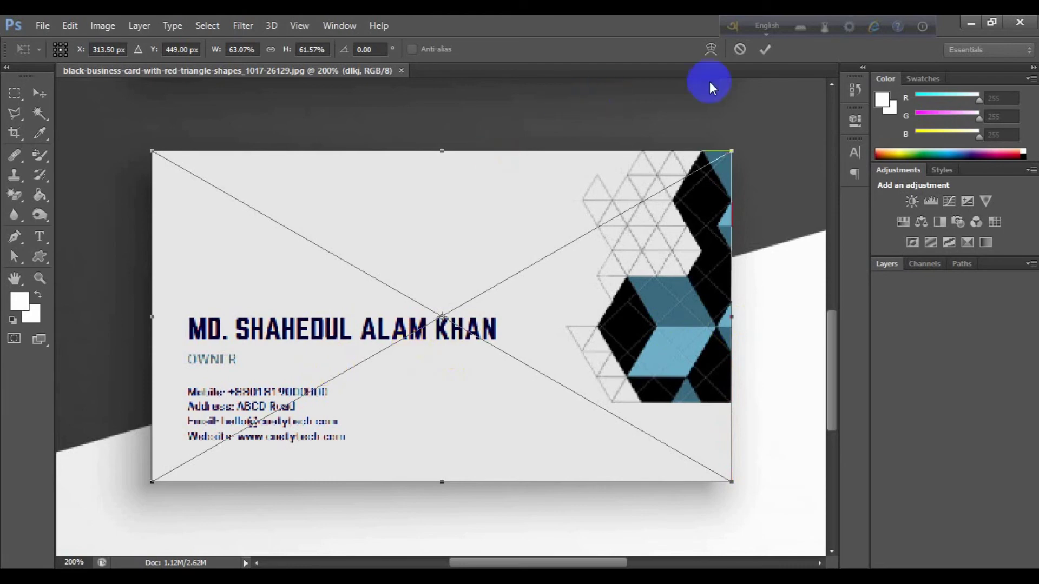
click(764, 49)
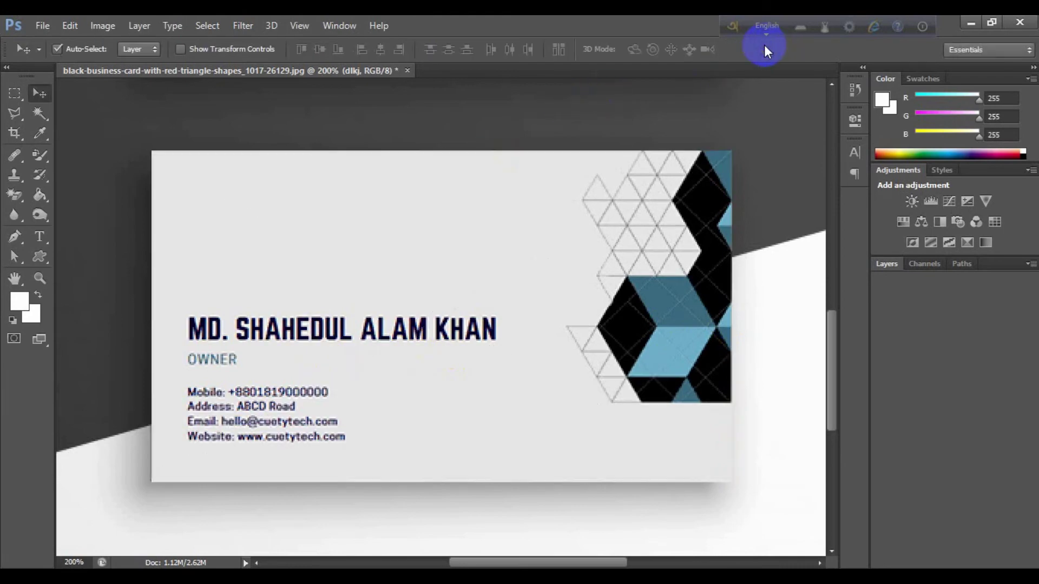
key(ctrl+minus)
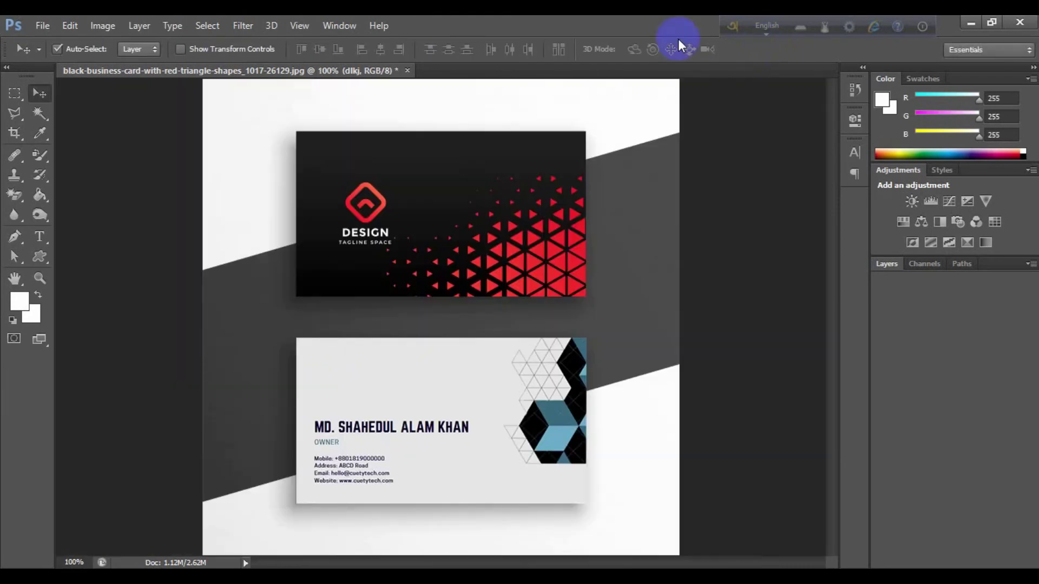
Place the asdfgh.PNG front design into the mockup
click(41, 27)
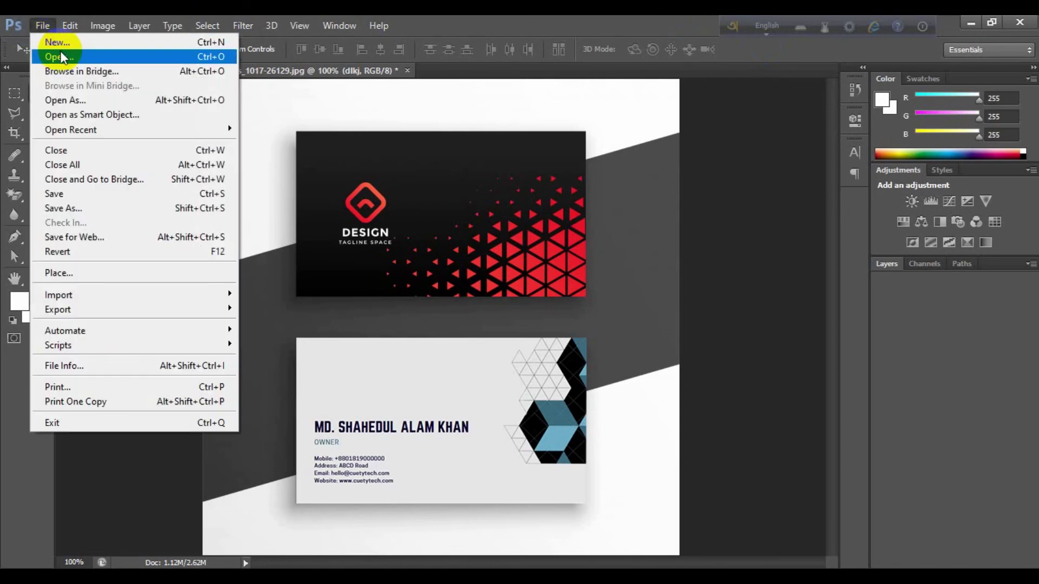
click(90, 273)
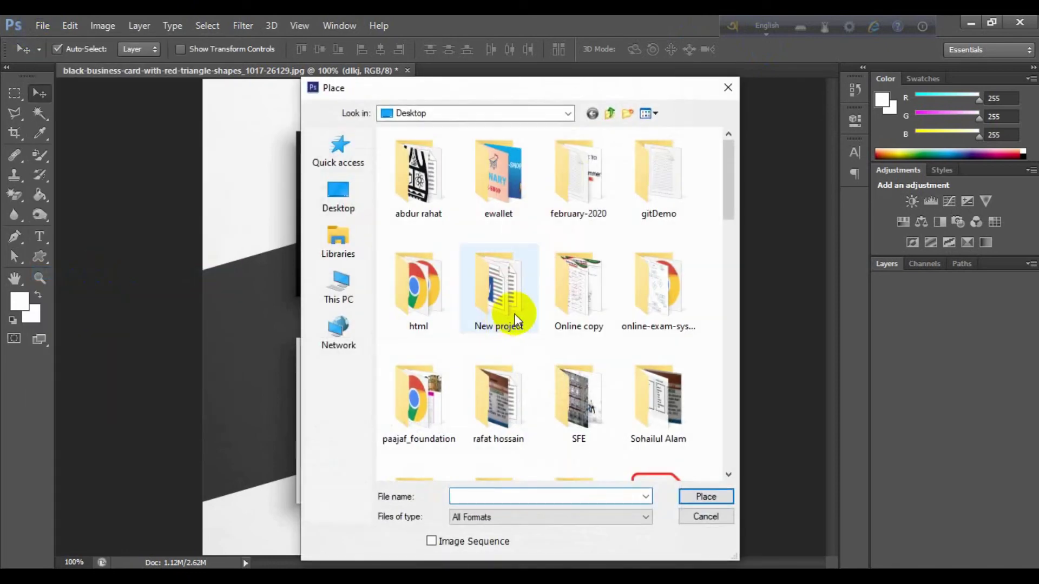
scroll(595, 254, down, 5)
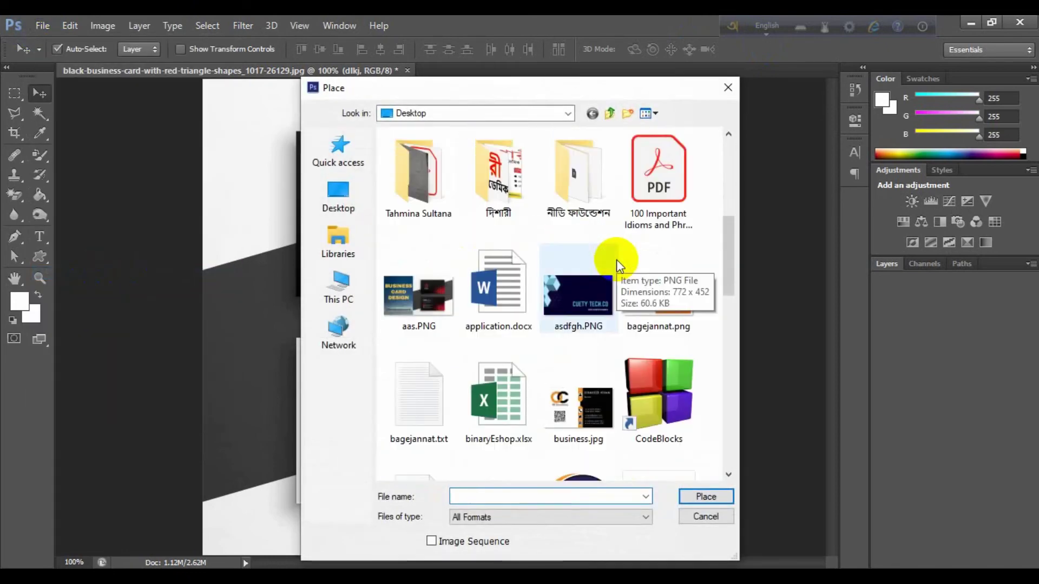
click(599, 320)
click(709, 496)
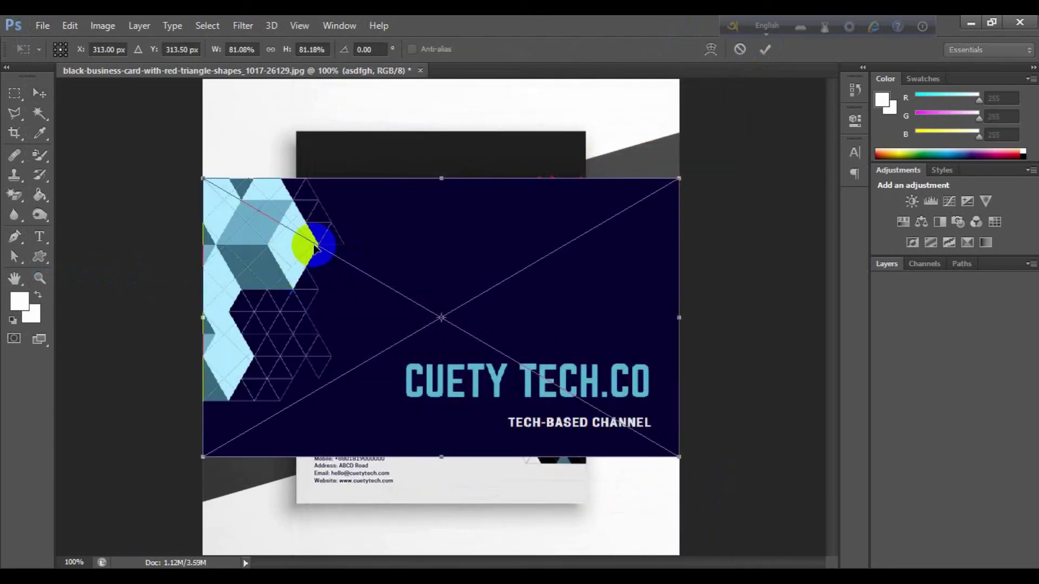
Shrink the dark design onto the upper card and nudge it down into position
drag(677, 457, 436, 308)
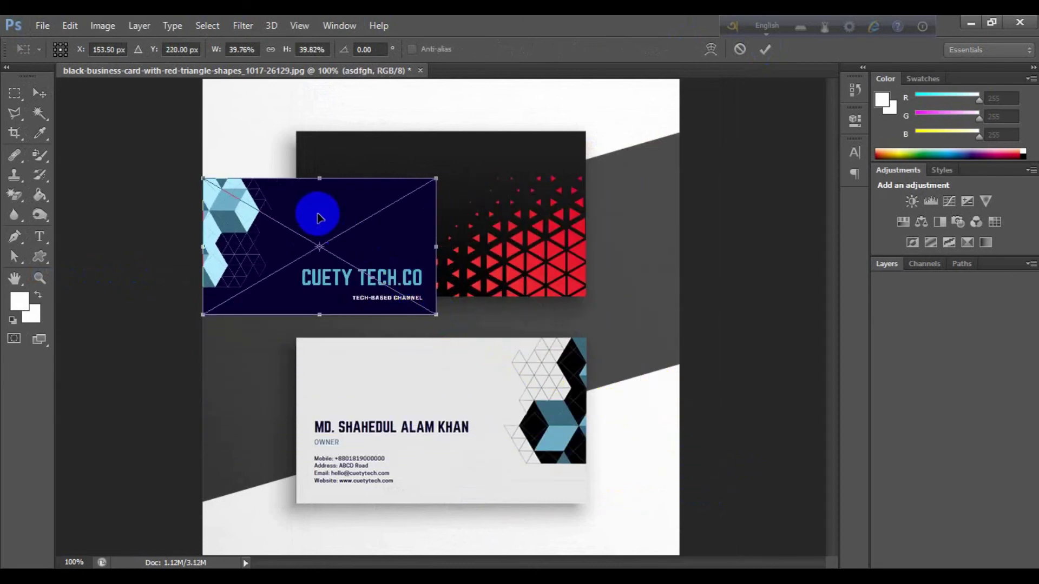
drag(317, 213, 409, 167)
key(ctrl+plus)
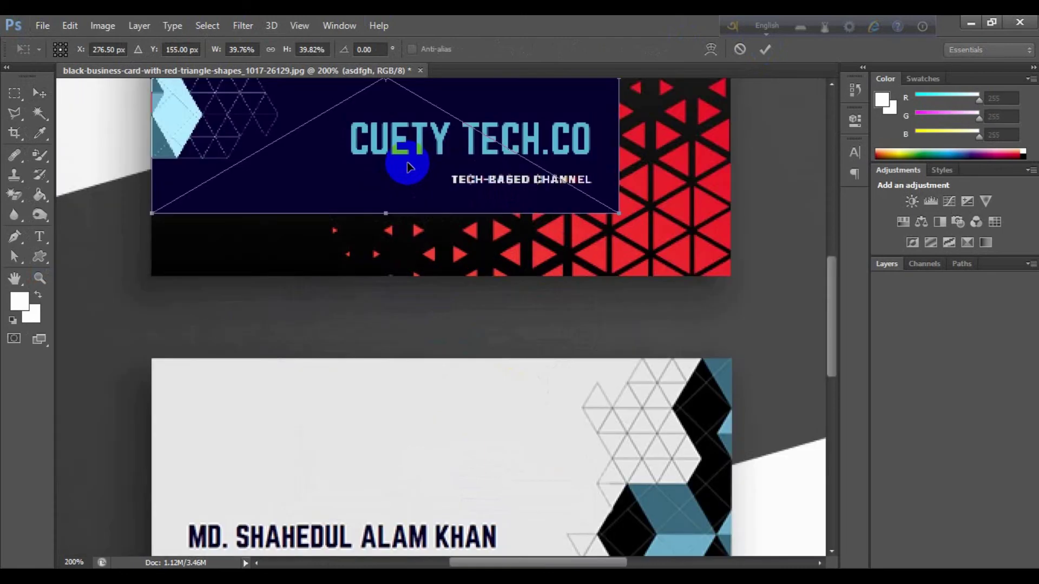
scroll(409, 168, up, 3)
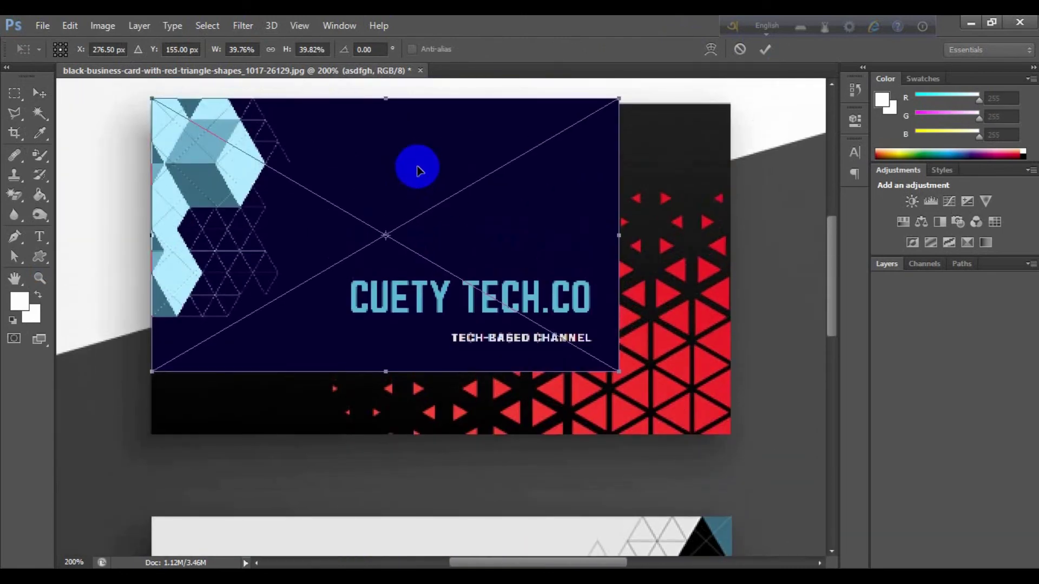
key(Down)
key(Down)
key(Down)
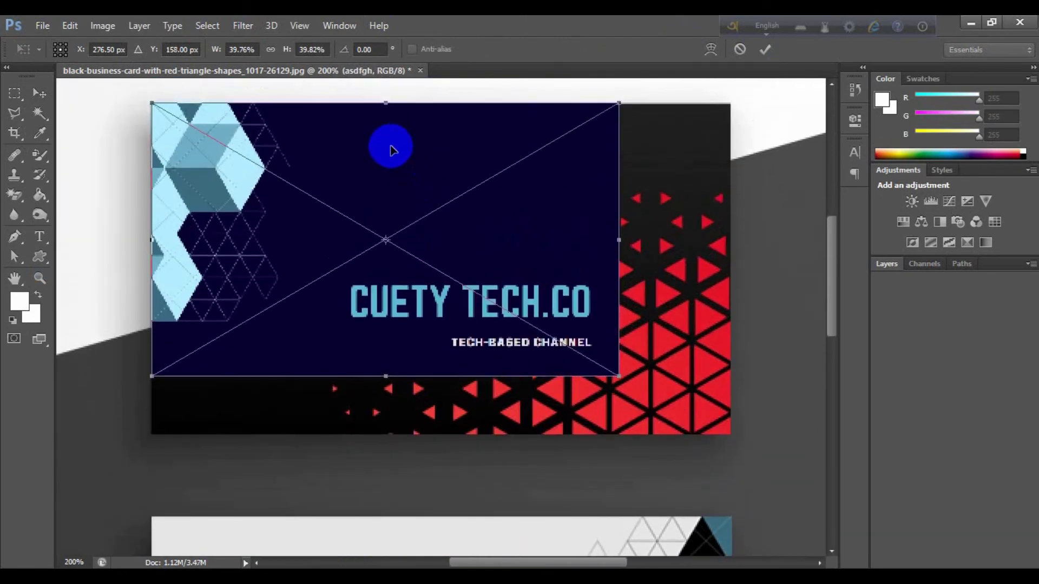
key(Down)
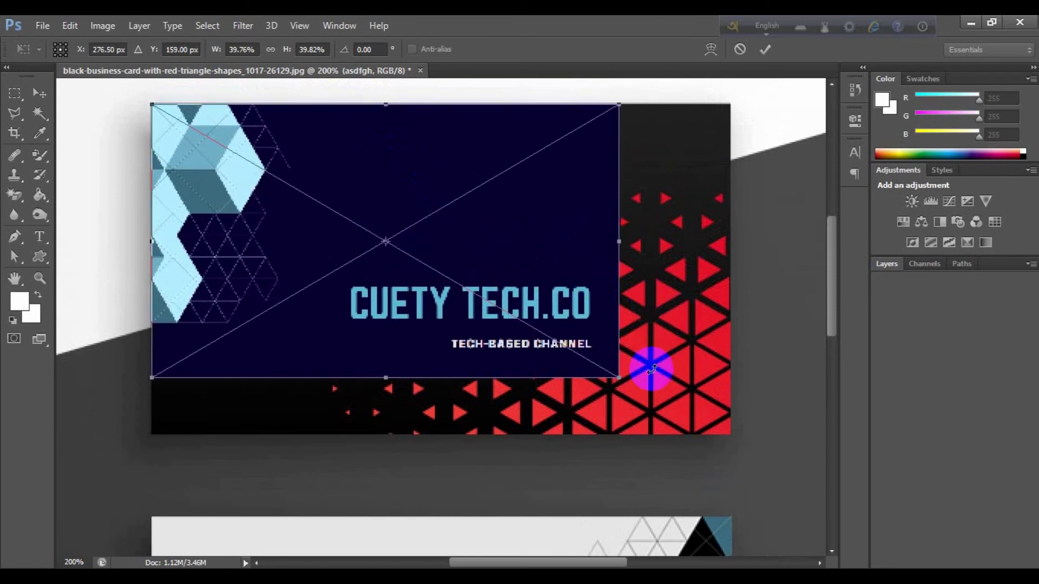
Stretch the design to the upper card's edges, commit the transform and zoom back out
drag(618, 376, 719, 428)
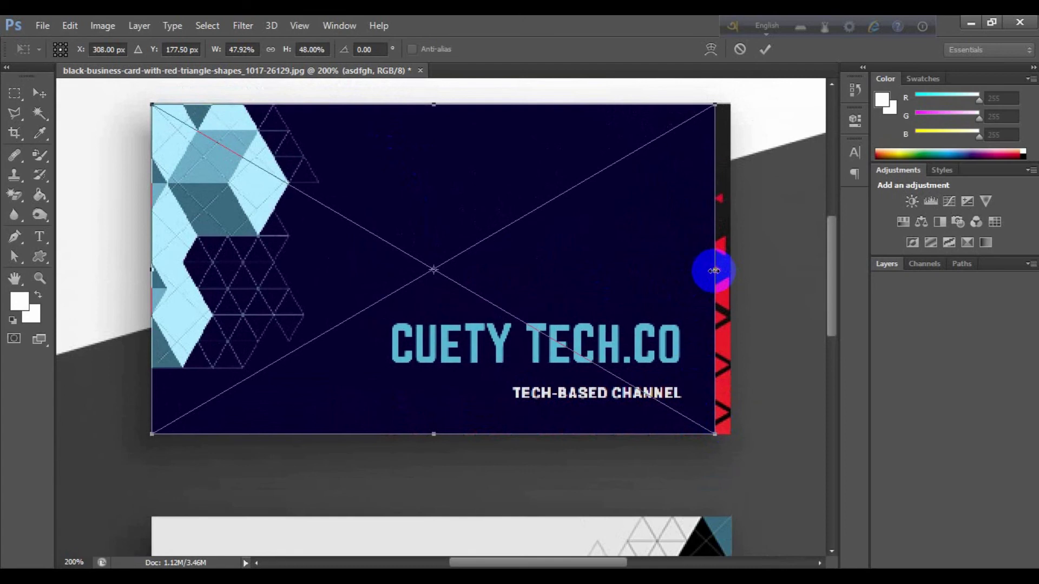
drag(714, 271, 721, 274)
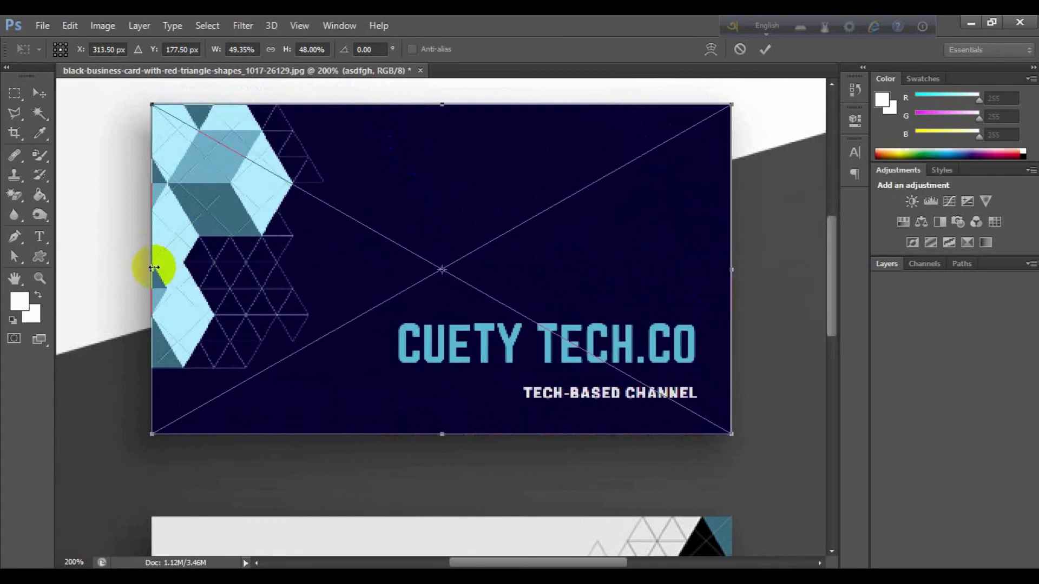
drag(154, 269, 153, 271)
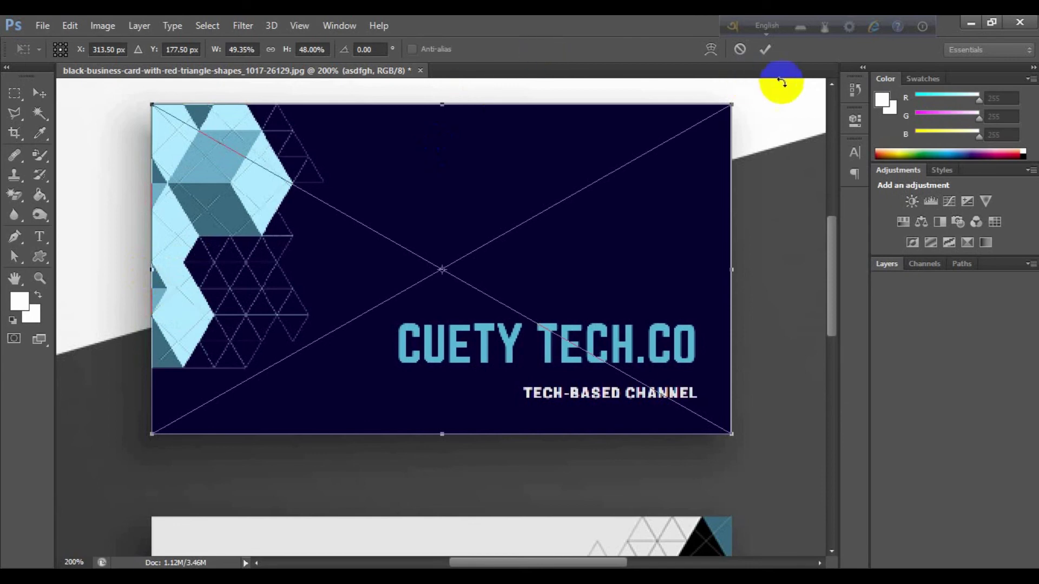
click(765, 49)
key(ctrl+minus)
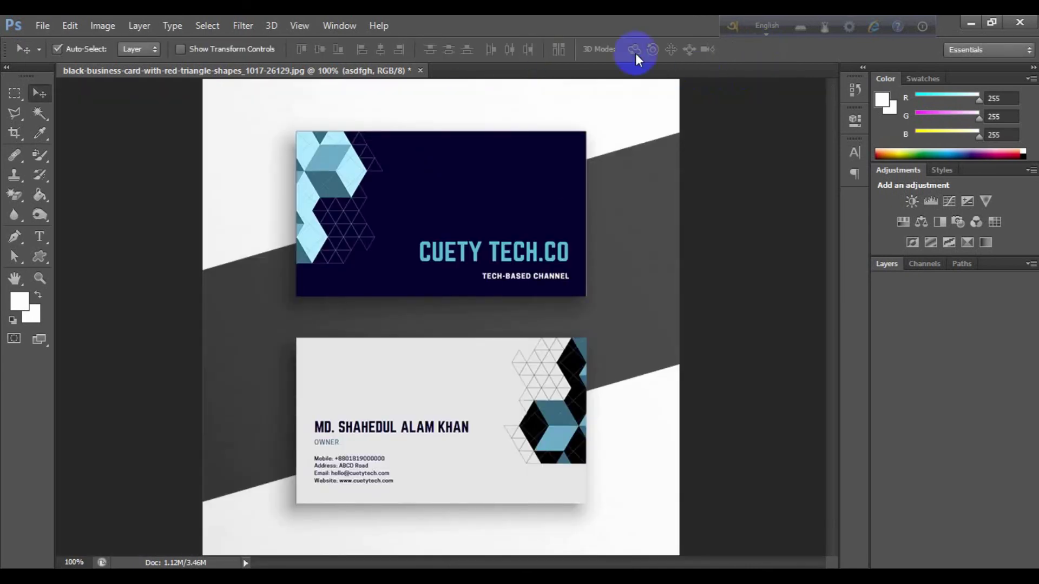
Start a Save As copy of the mockup in JPEG format, declining to overwrite the existing file
click(42, 27)
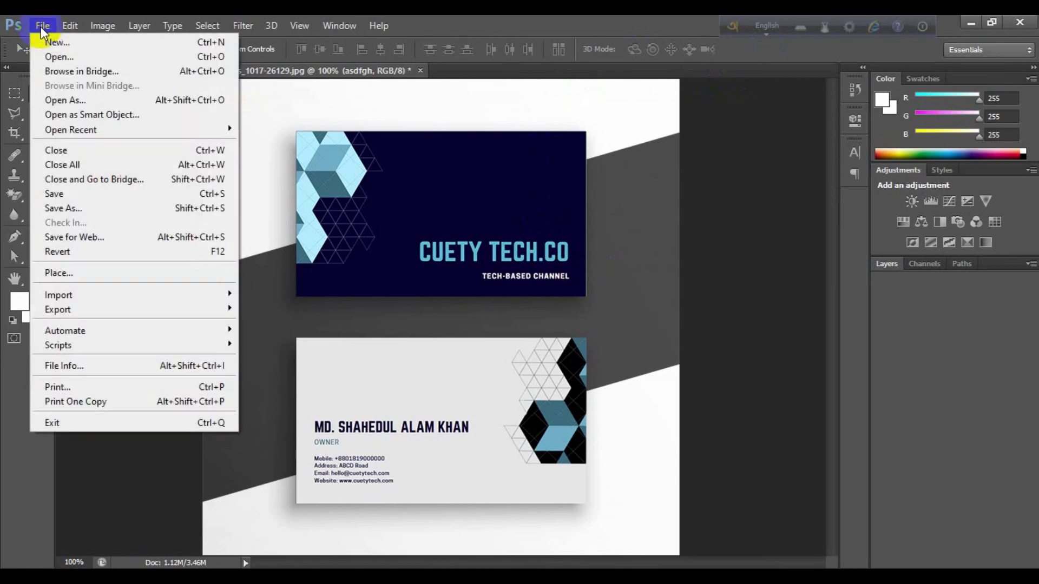
click(70, 206)
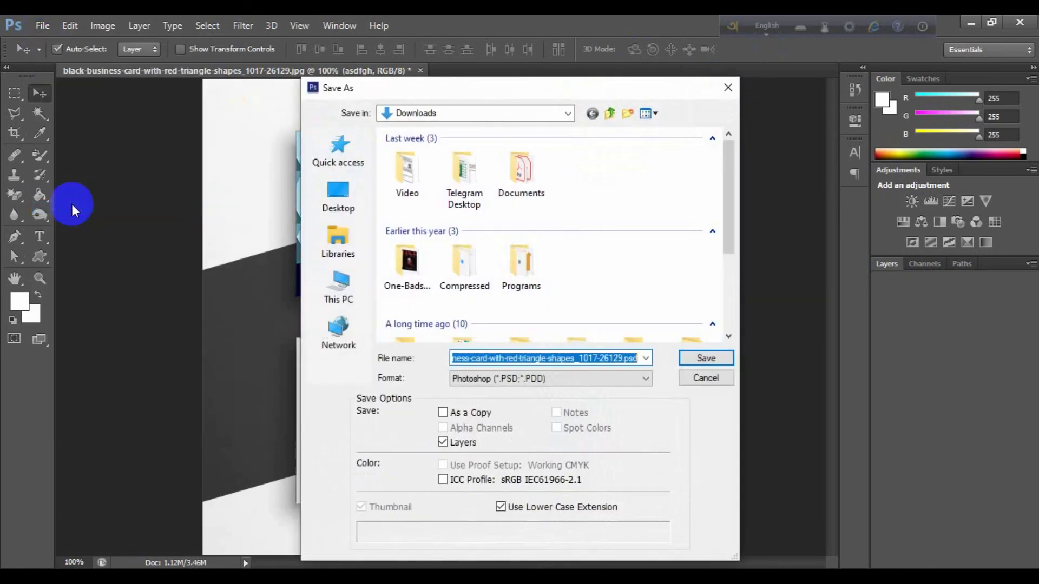
click(549, 382)
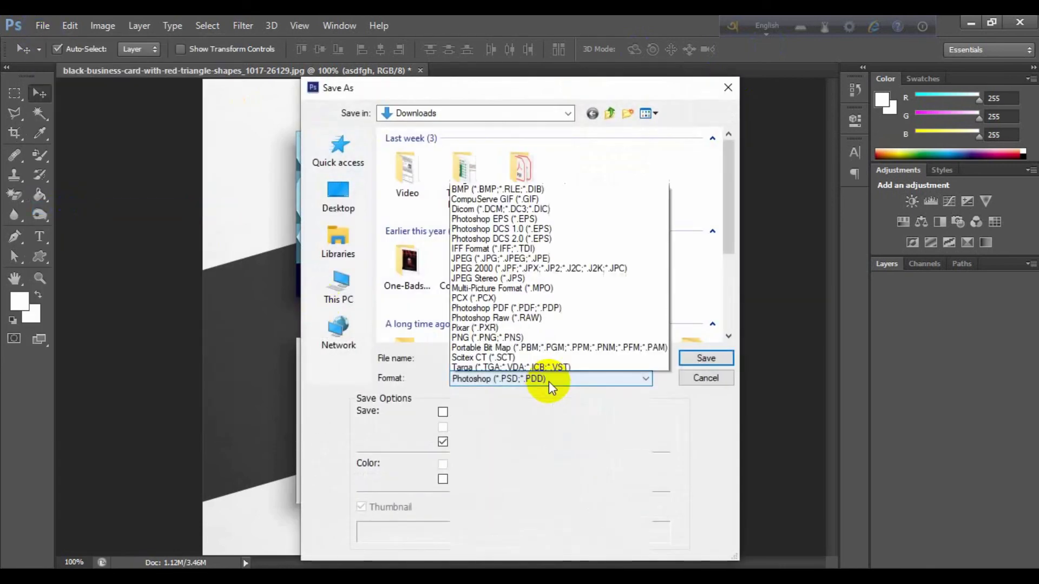
click(536, 246)
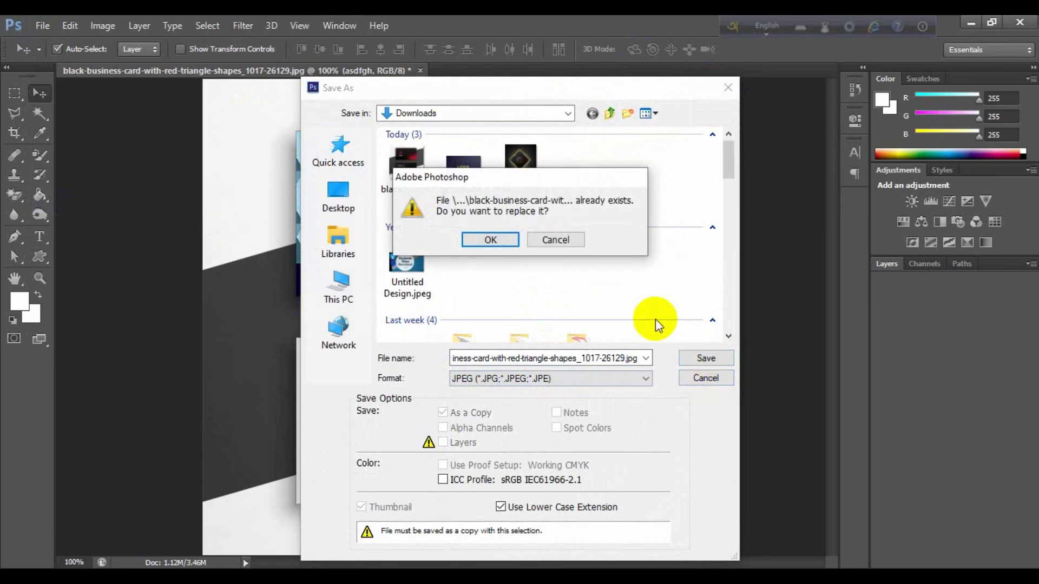
click(552, 241)
Save it as sdfsDG.jpg with the default JPEG options, then quit Photoshop without saving the original
key(ctrl+a)
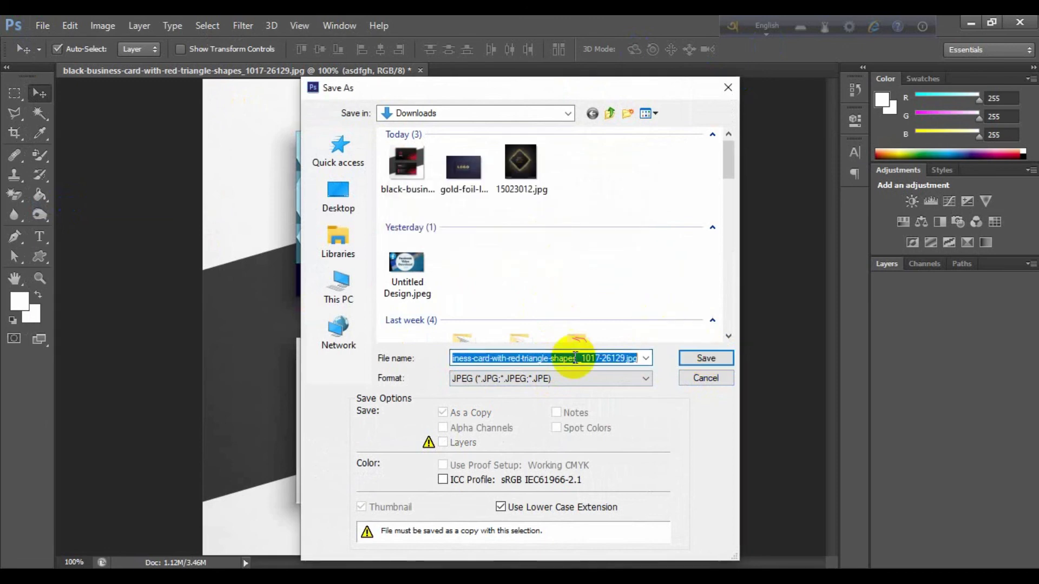
text(sdfsDG)
click(706, 358)
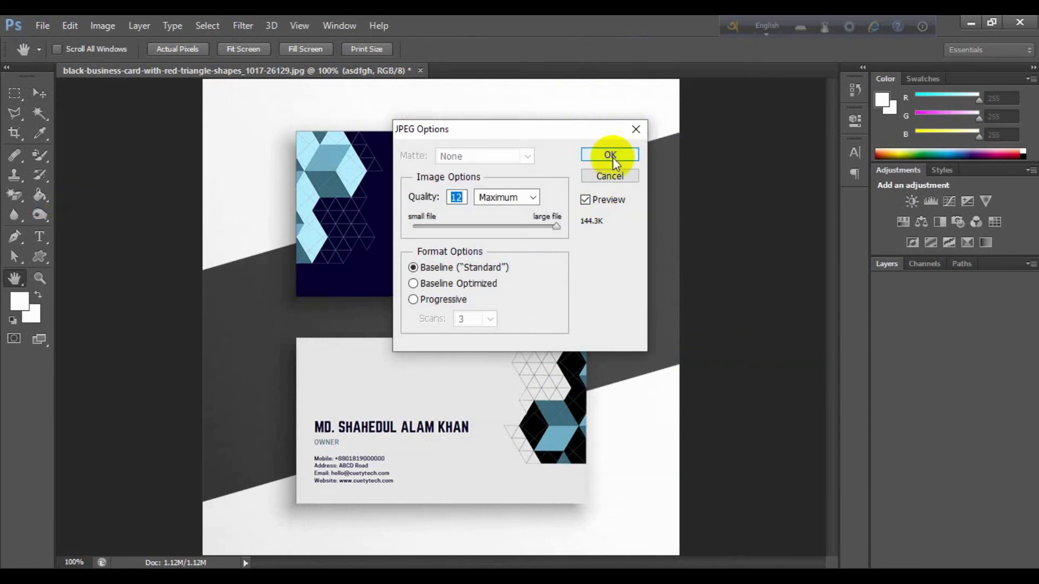
click(612, 155)
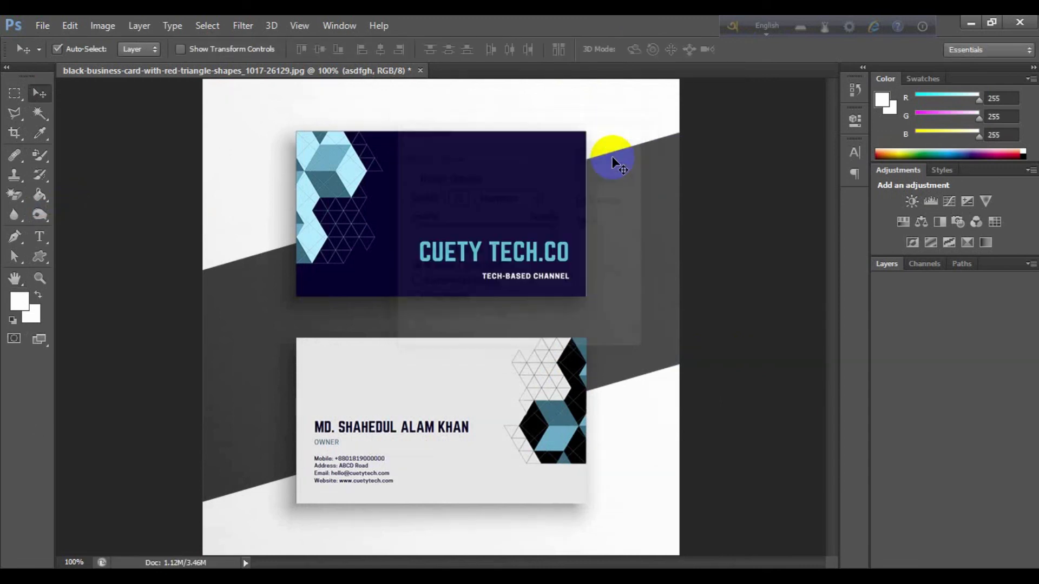
click(1014, 23)
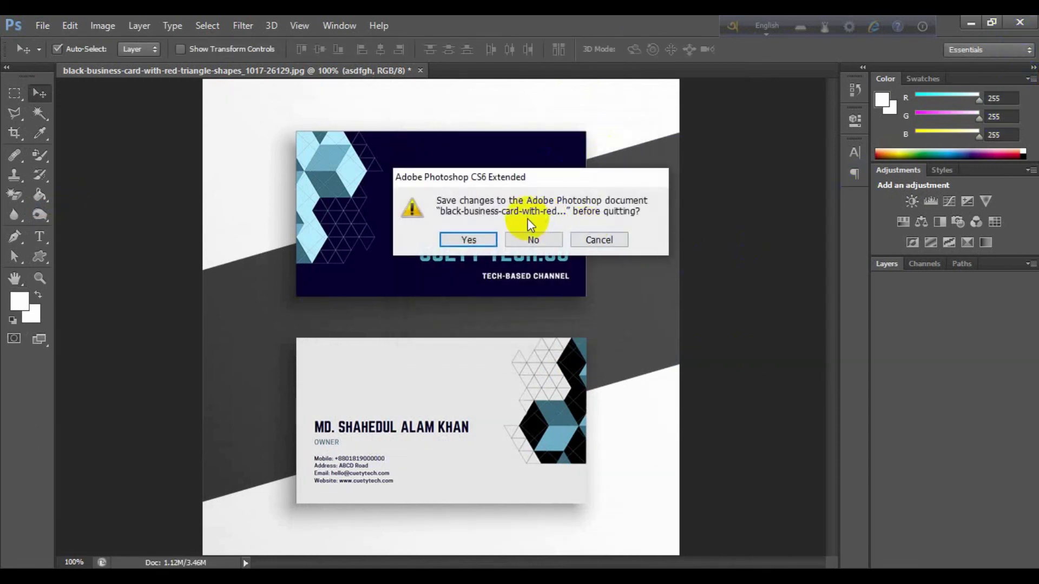
click(547, 241)
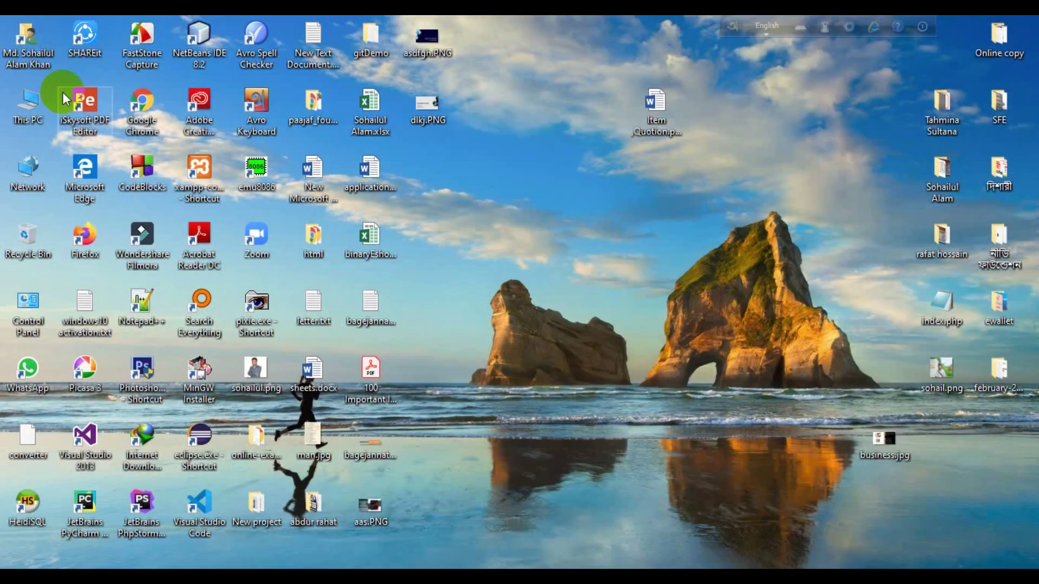
double_click(38, 115)
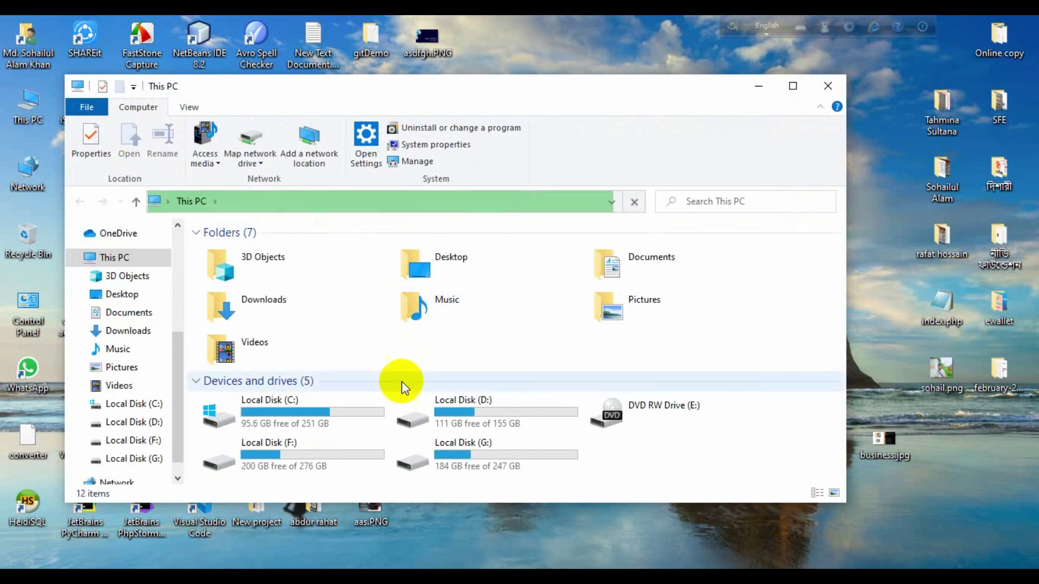
click(306, 304)
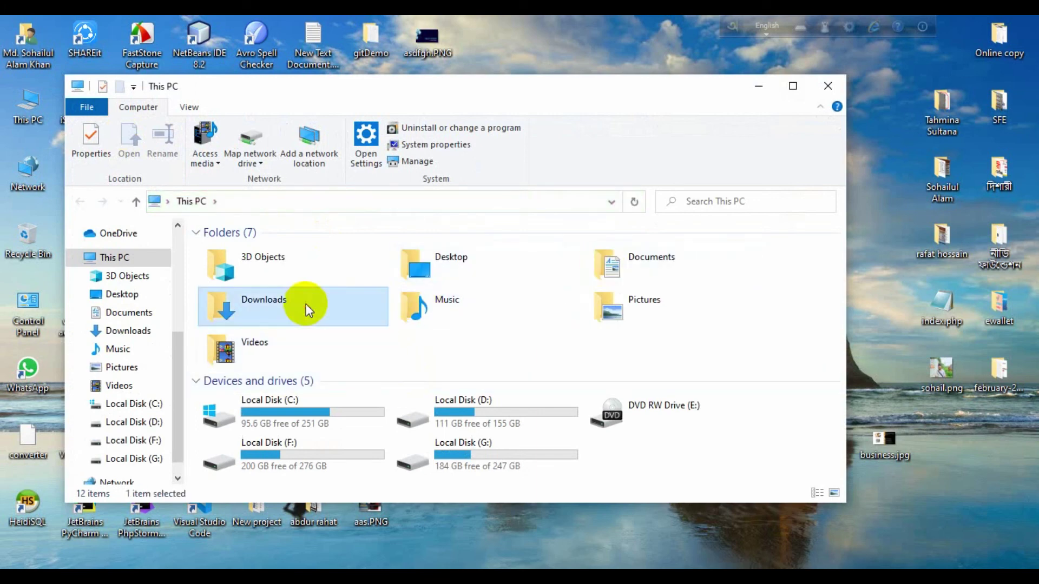
double_click(306, 304)
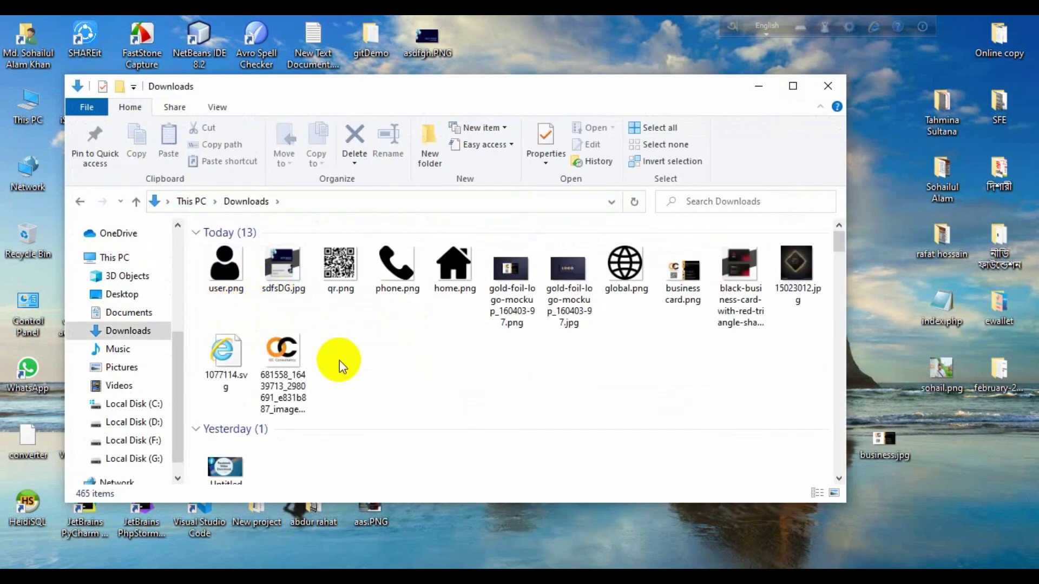
click(299, 288)
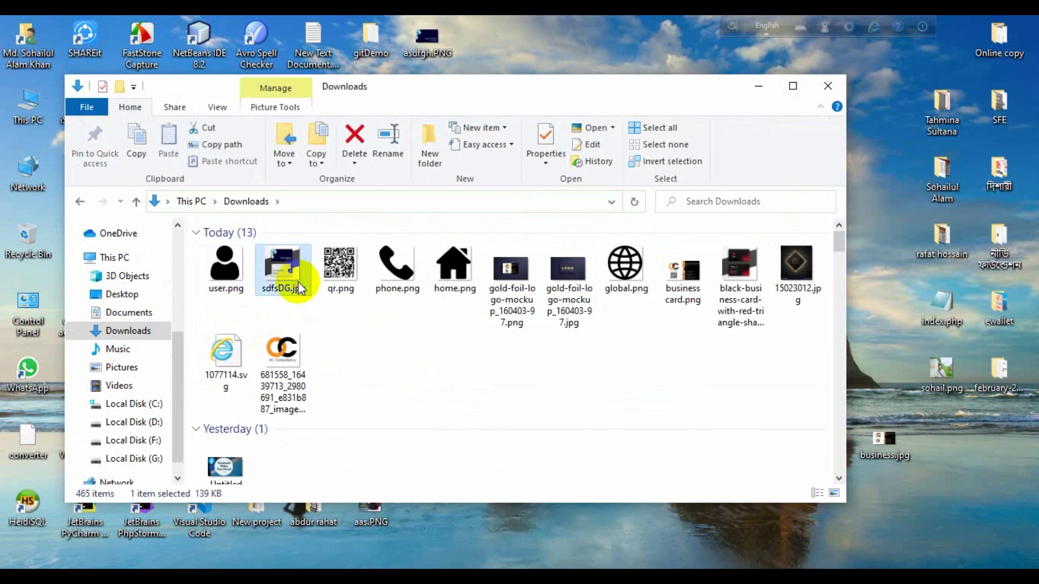
double_click(300, 288)
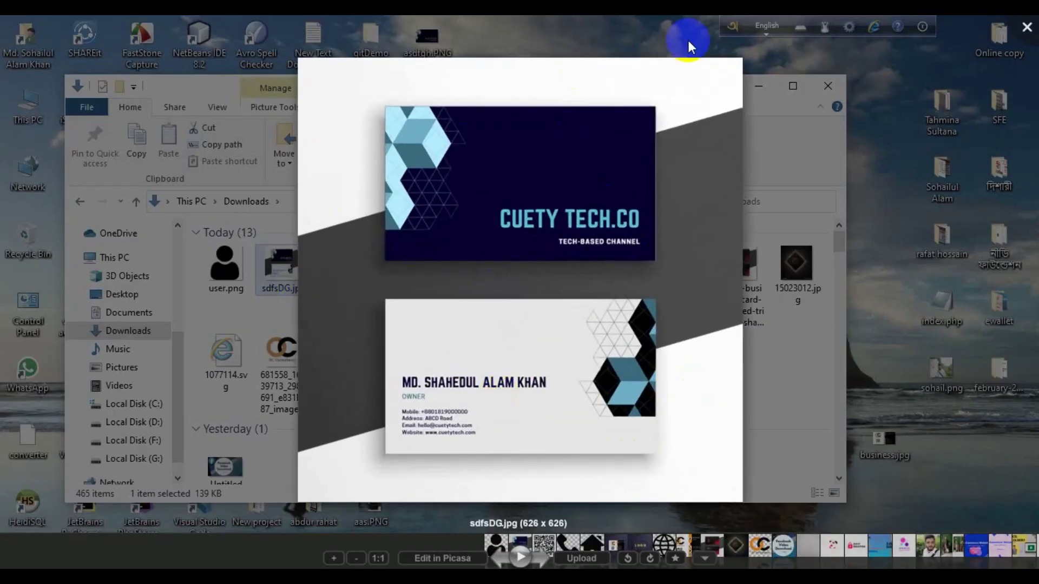
click(1027, 27)
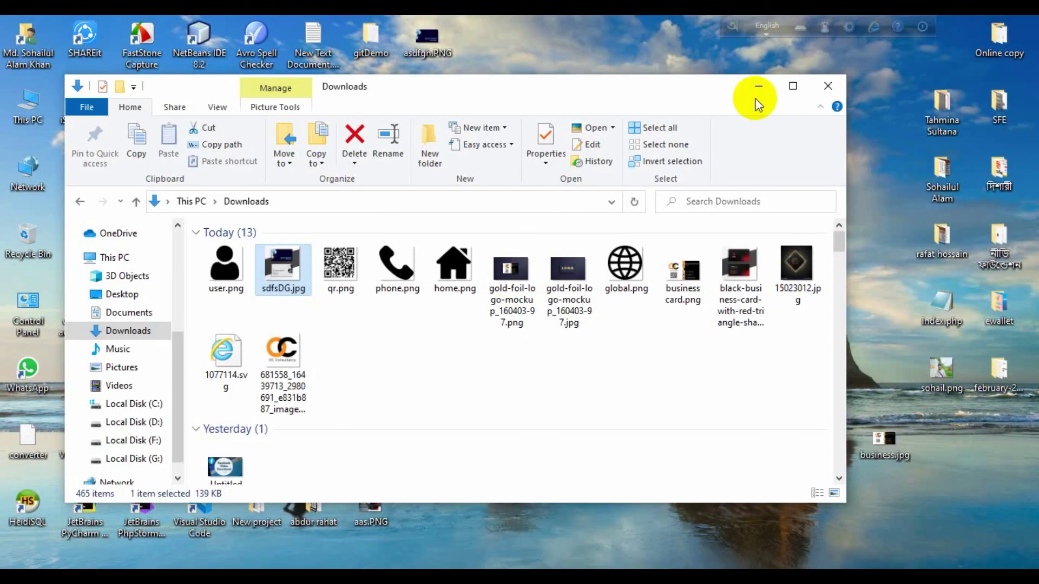
click(828, 86)
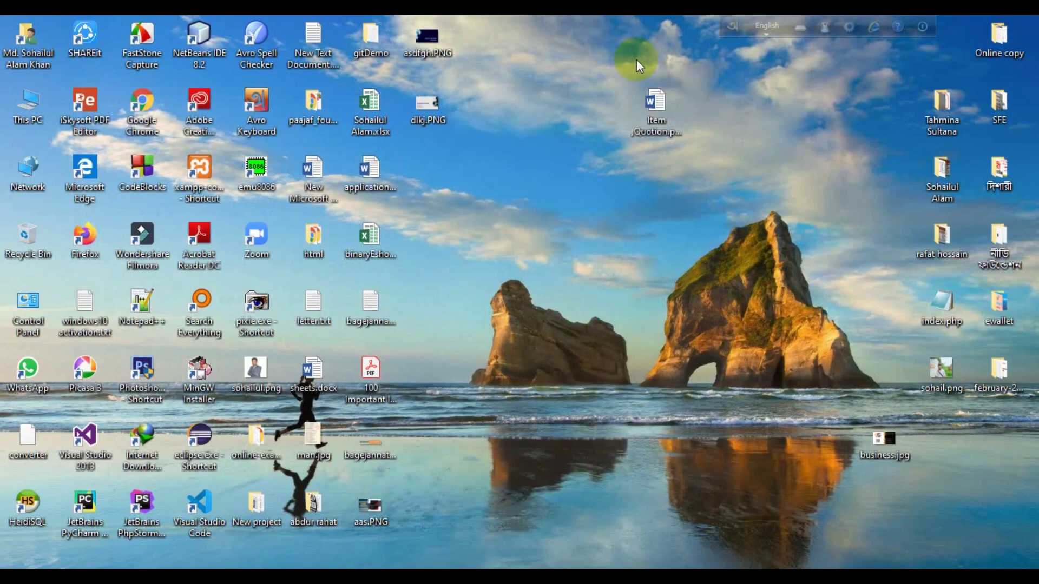
Preview asdfgh.PNG in Picasa Photo Viewer, then close the viewer
right_click(428, 36)
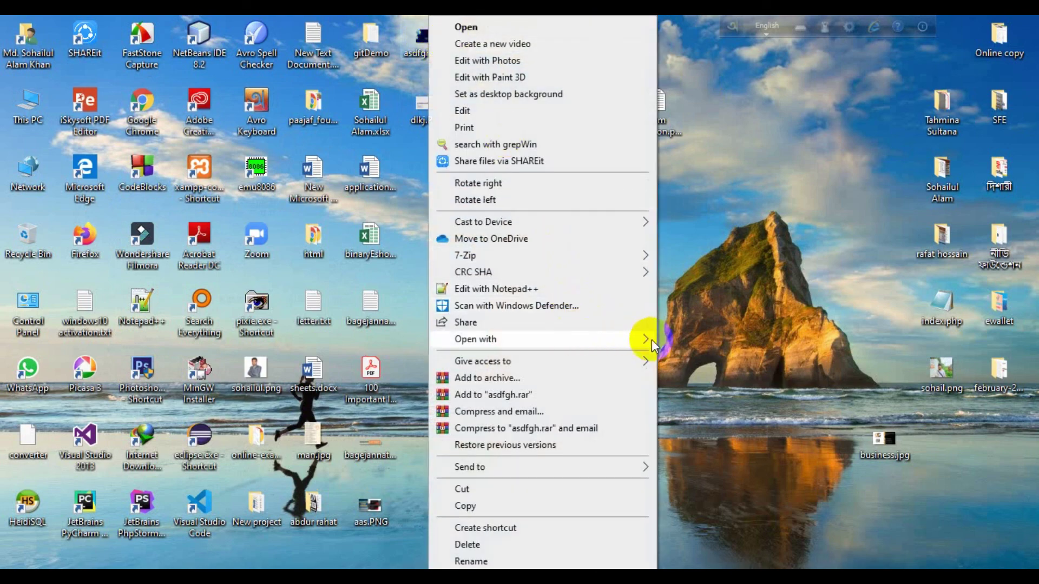
mouse_move(651, 339)
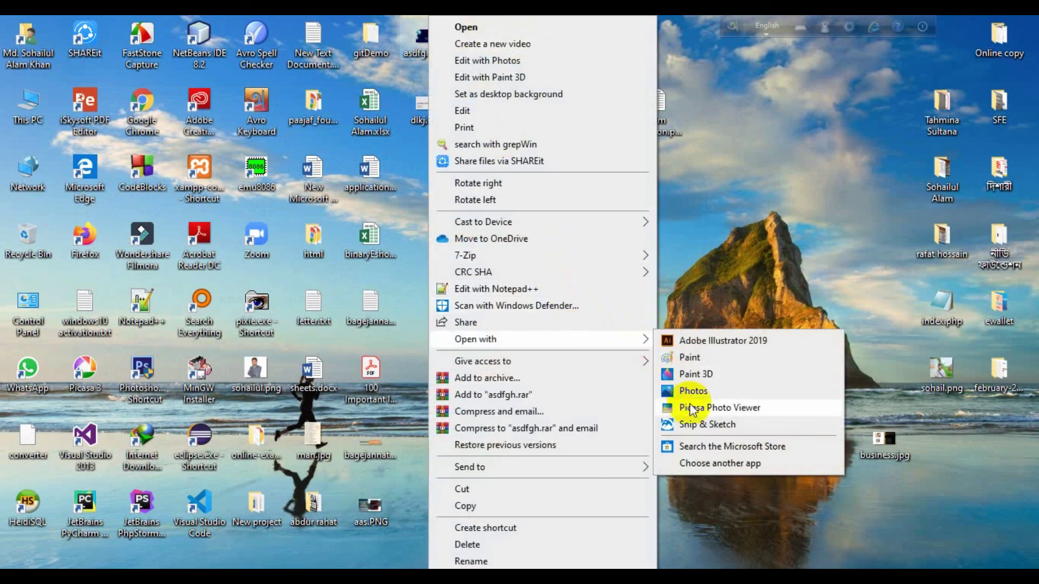
click(693, 407)
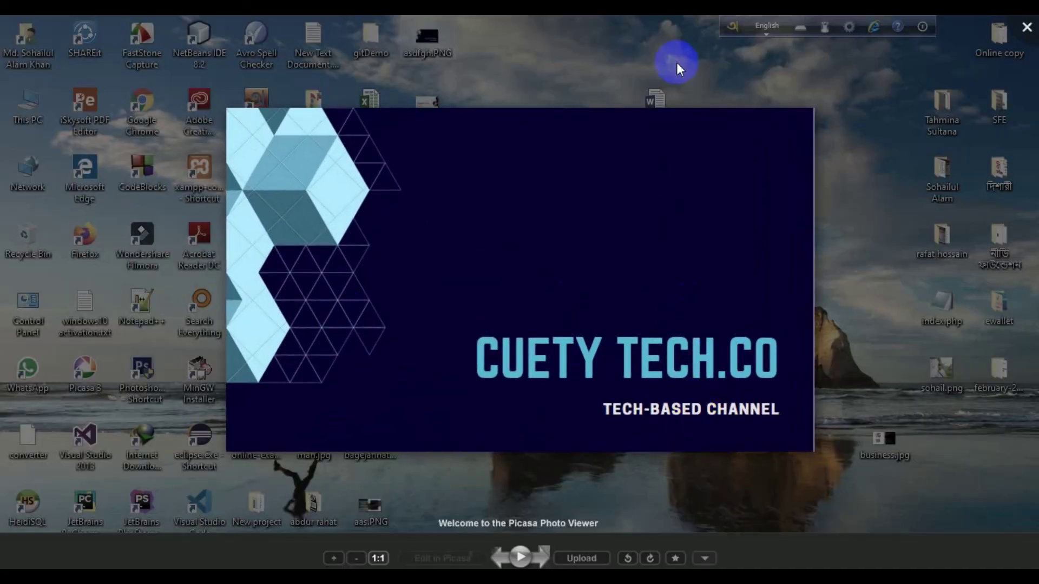
click(1023, 24)
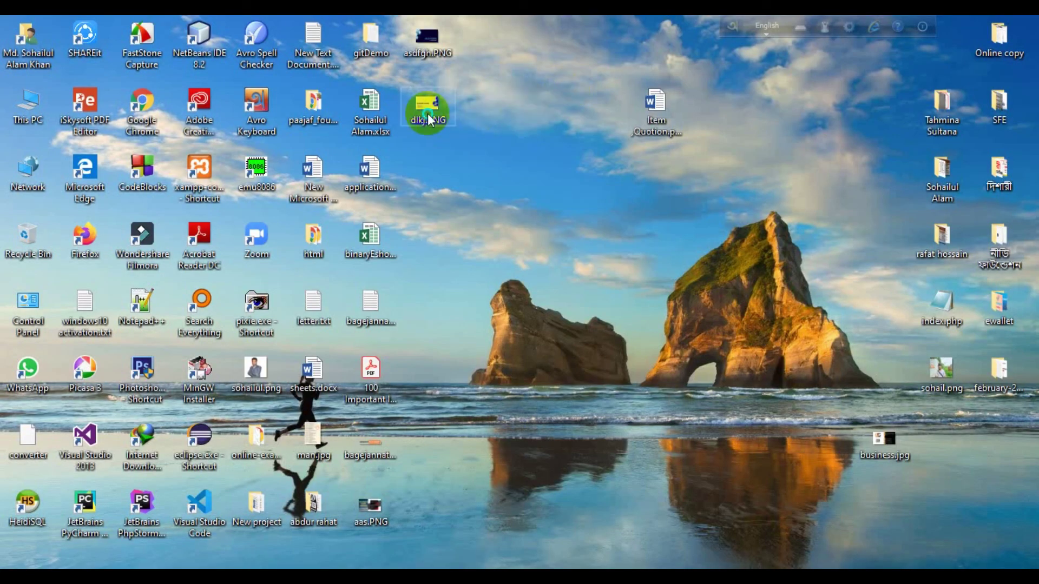
Show the Open with app choices for dlkj.PNG
right_click(427, 113)
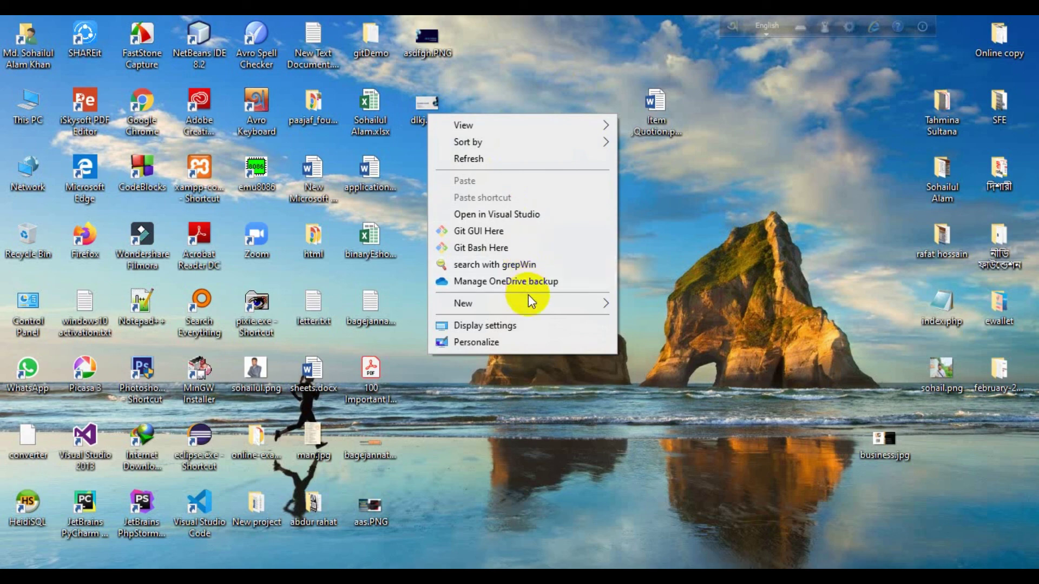
click(422, 171)
right_click(424, 116)
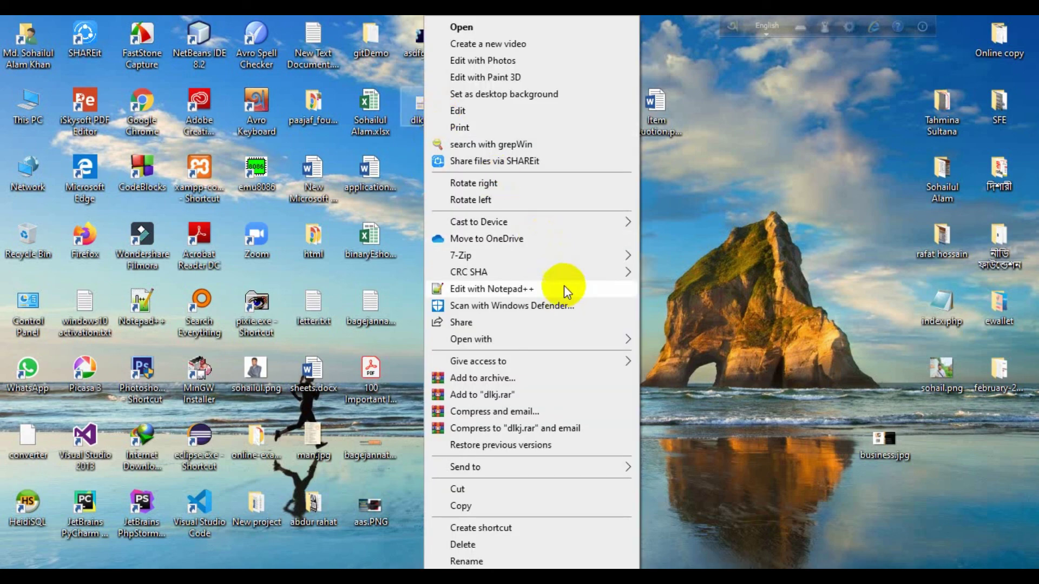
mouse_move(592, 338)
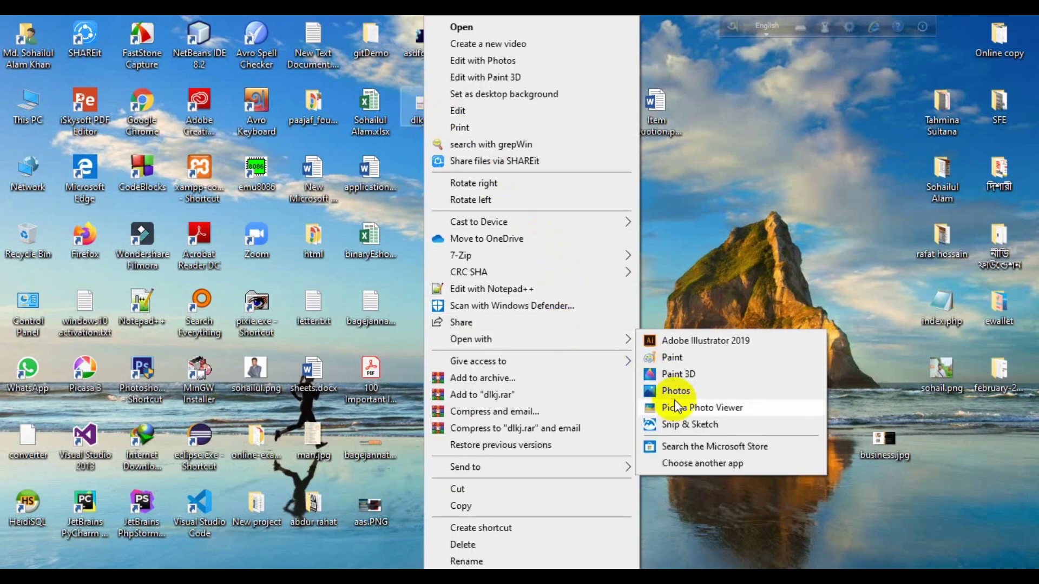